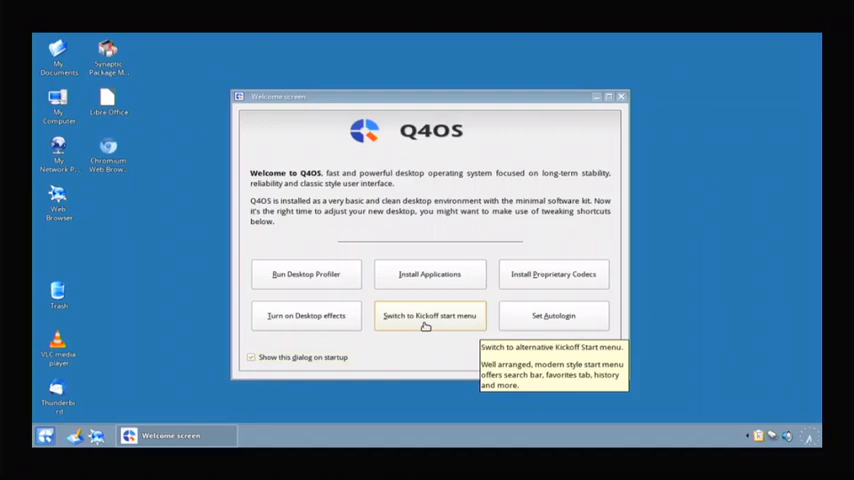
- Maximize the Software Centre, browse its application list, then close it and the welcome dialog
click(412, 273)
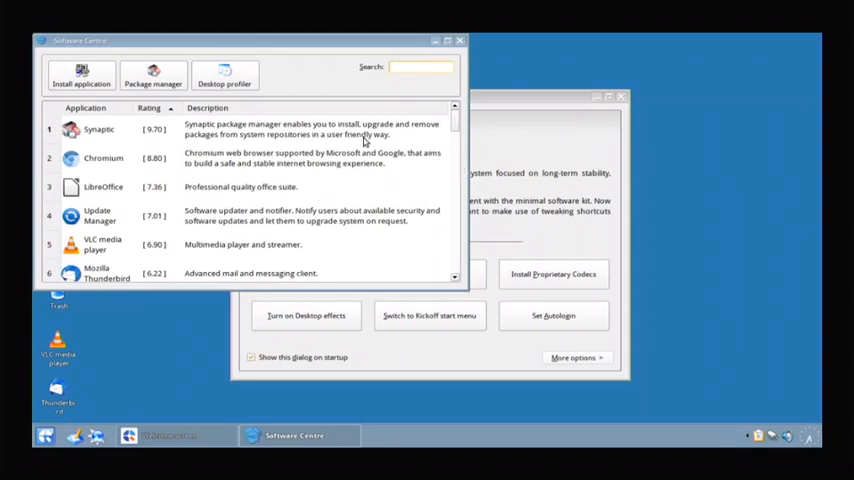
scroll(356, 143, down, 6)
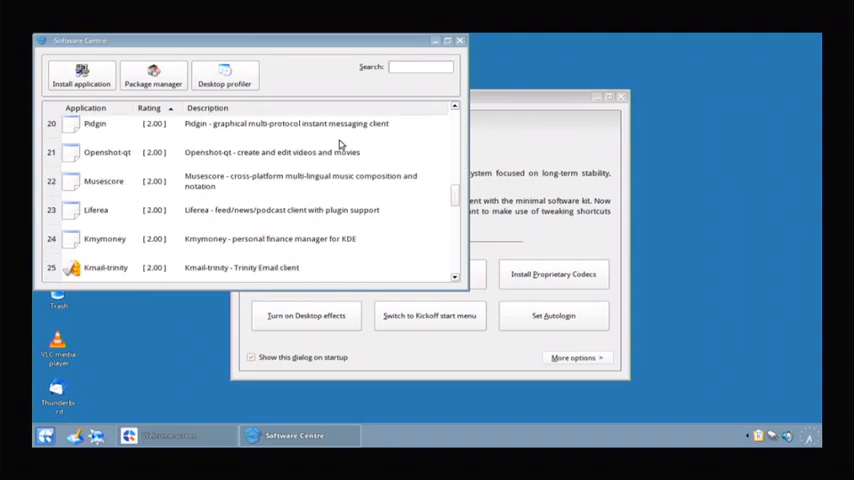
scroll(340, 145, down, 3)
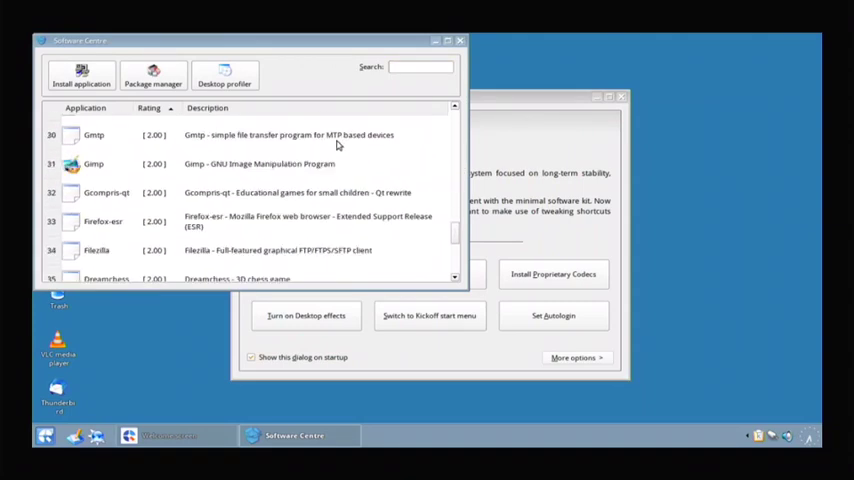
click(621, 97)
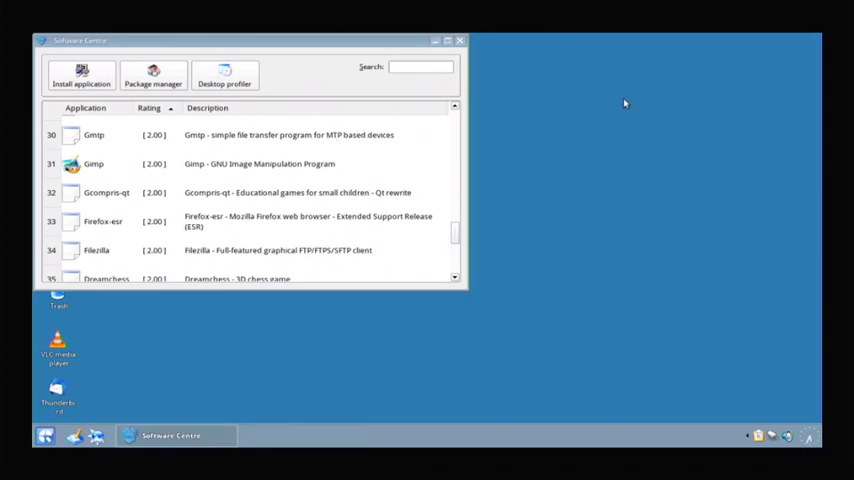
click(446, 42)
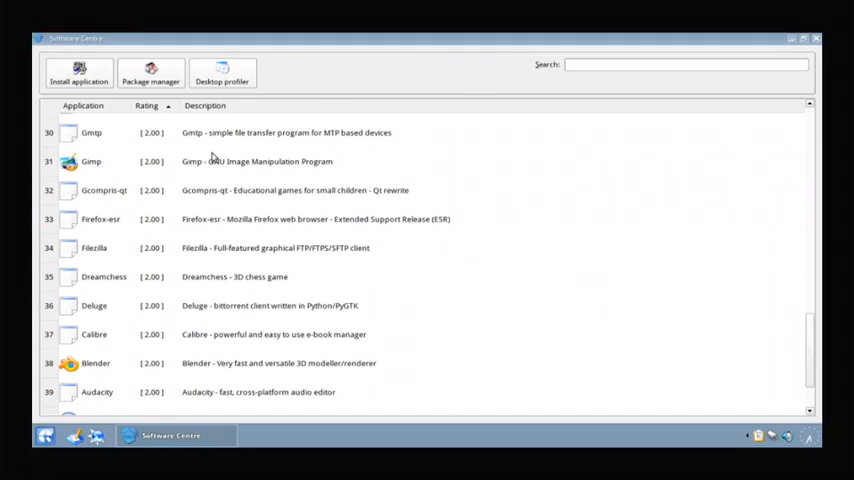
scroll(206, 268, down, 1)
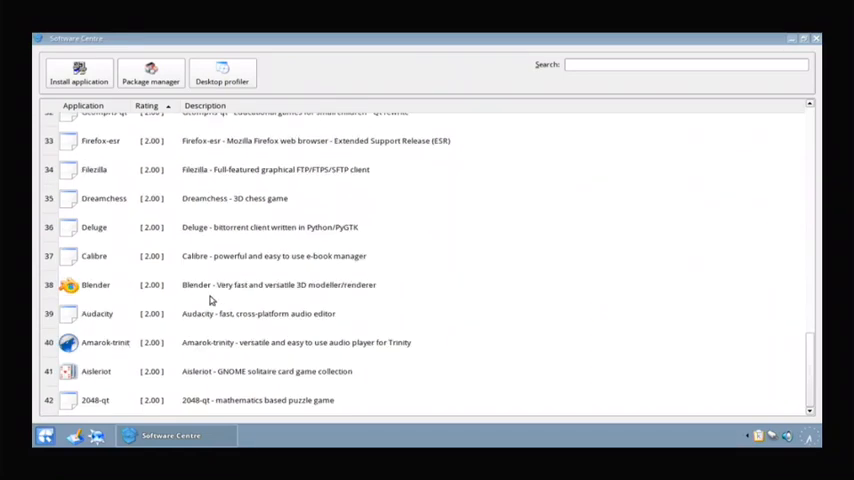
scroll(190, 285, up, 3)
scroll(197, 262, up, 8)
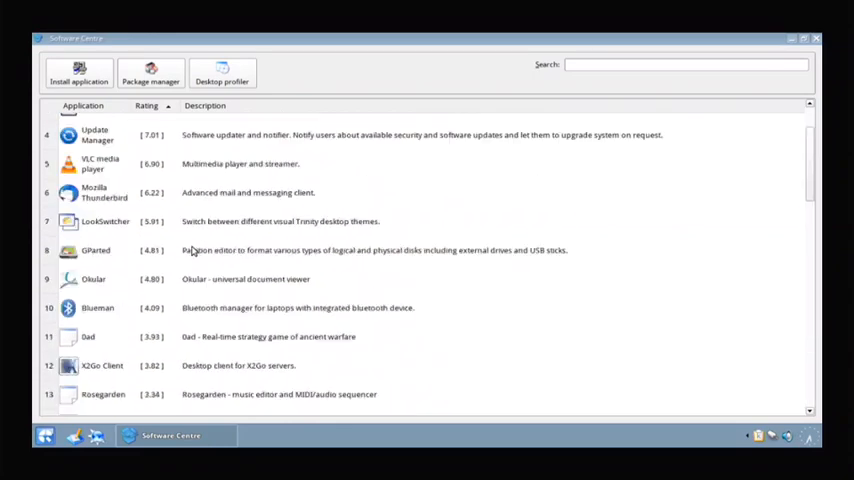
scroll(192, 245, up, 1)
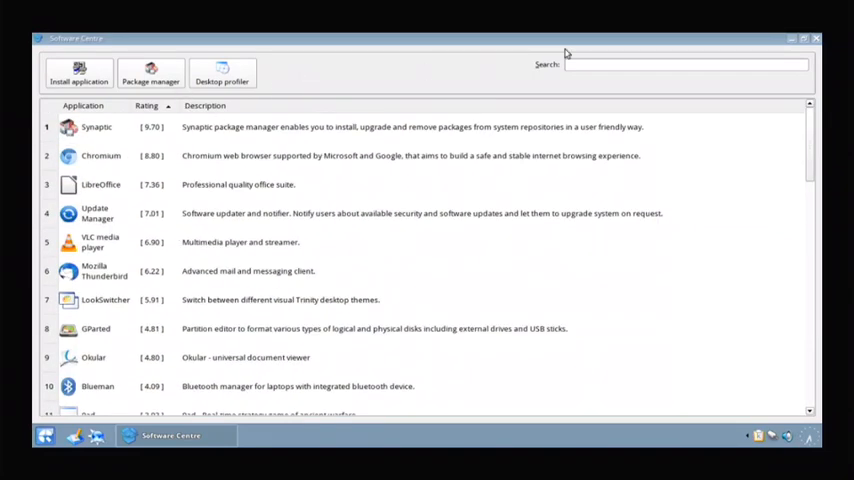
click(816, 38)
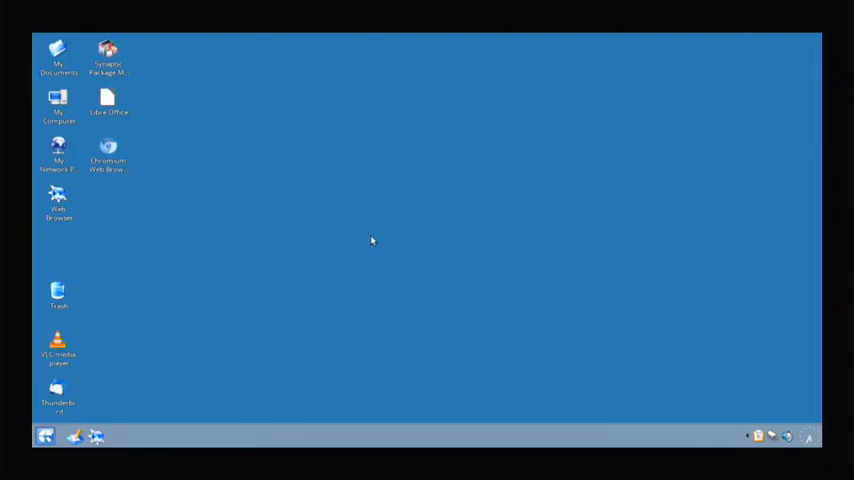
key(super)
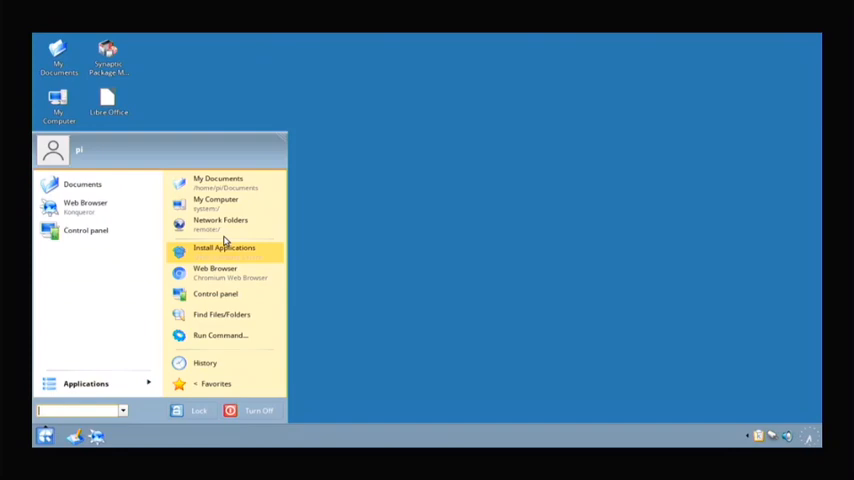
click(227, 187)
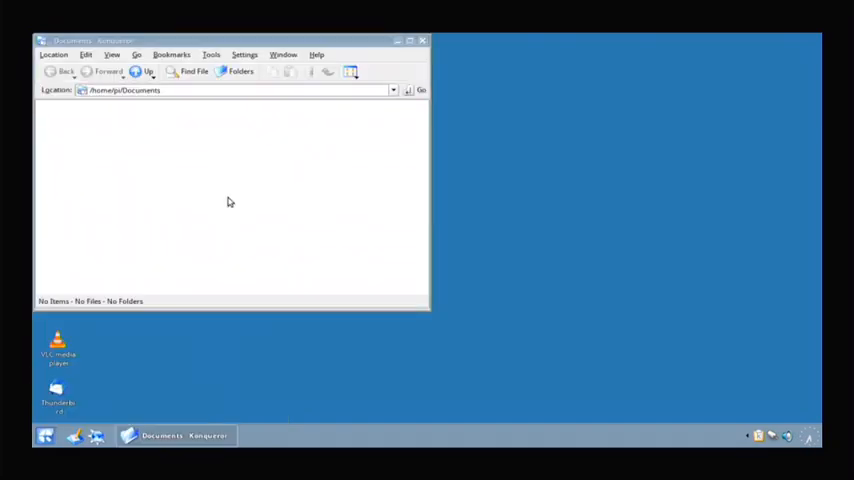
click(423, 42)
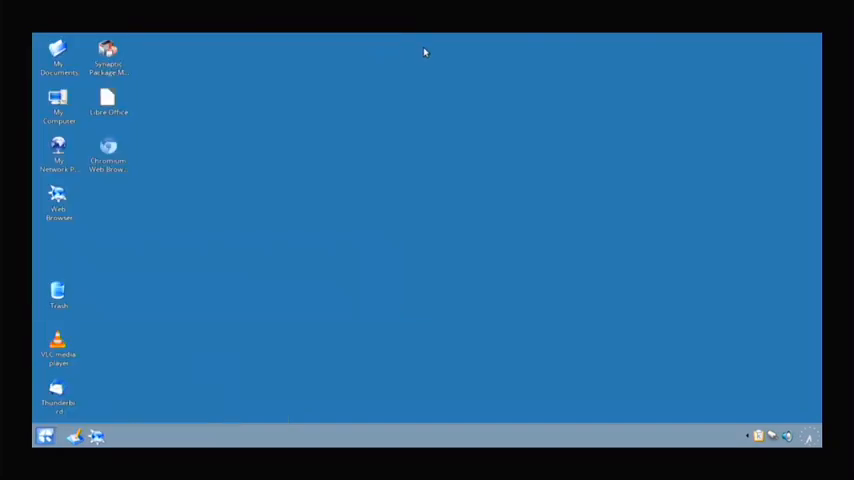
click(45, 436)
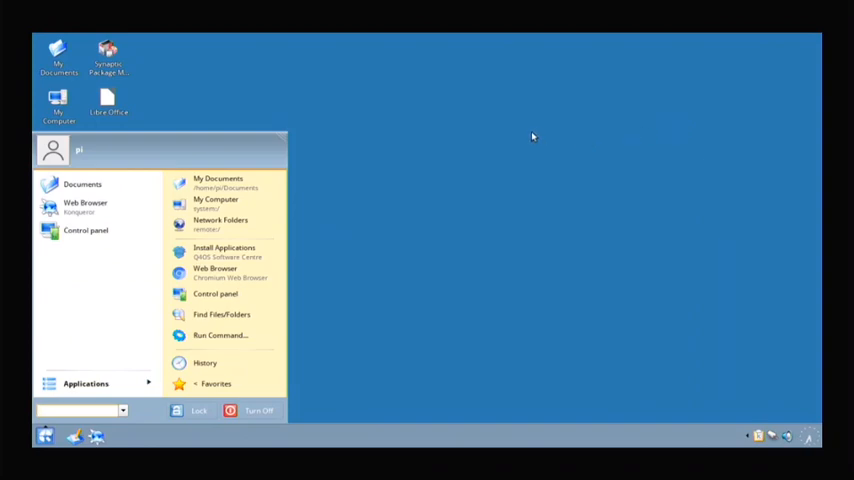
click(550, 155)
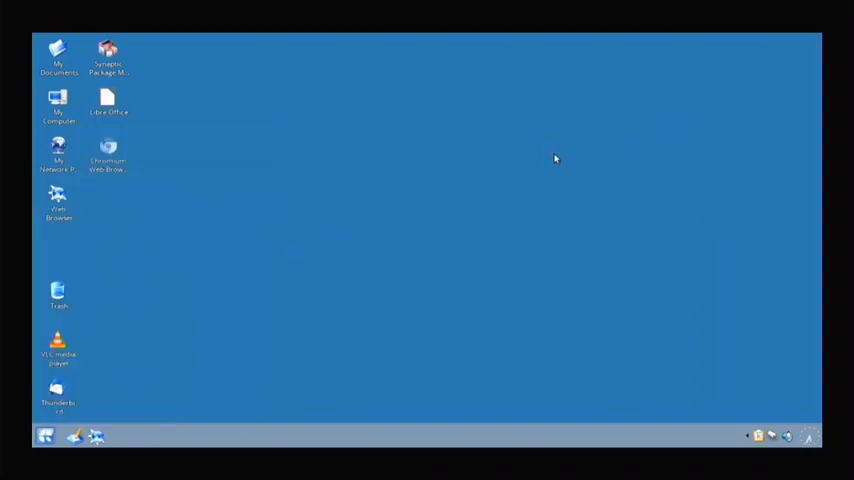
- Launch Chromium from the desktop and load the amazon.com homepage
double_click(103, 149)
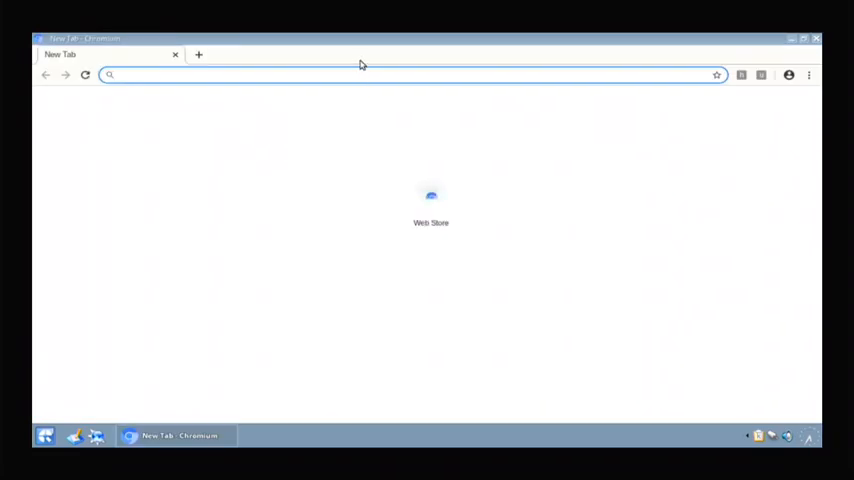
text(amaz)
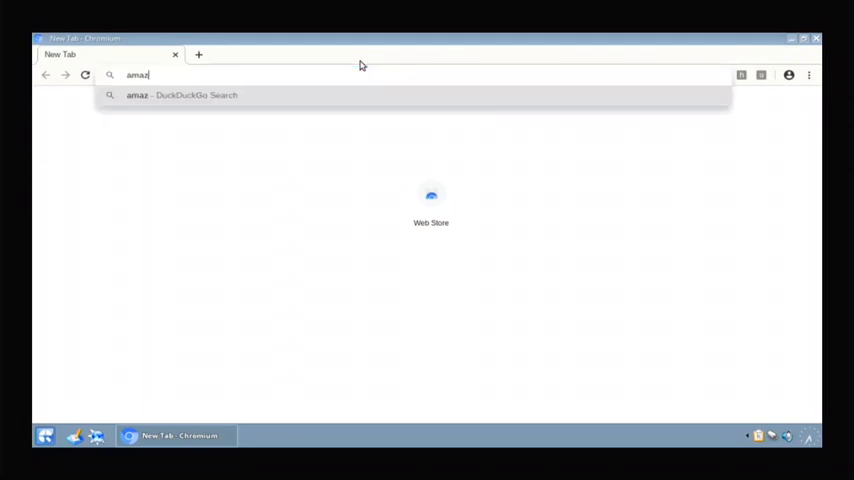
text(on.com)
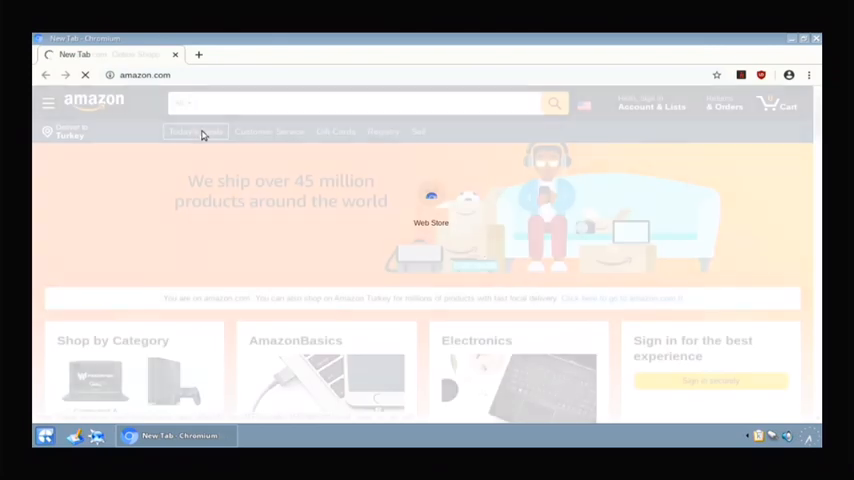
scroll(220, 155, down, 3)
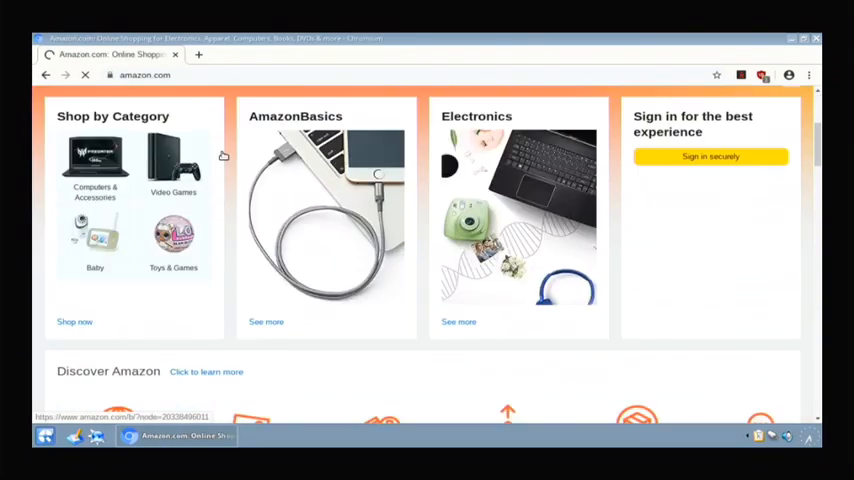
scroll(223, 157, down, 3)
scroll(223, 157, down, 1)
scroll(223, 157, down, 3)
scroll(223, 157, up, 10)
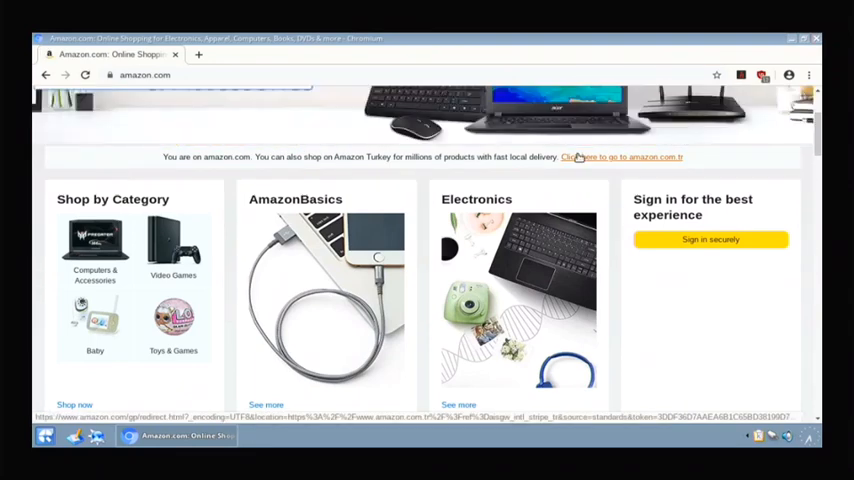
scroll(578, 157, up, 1)
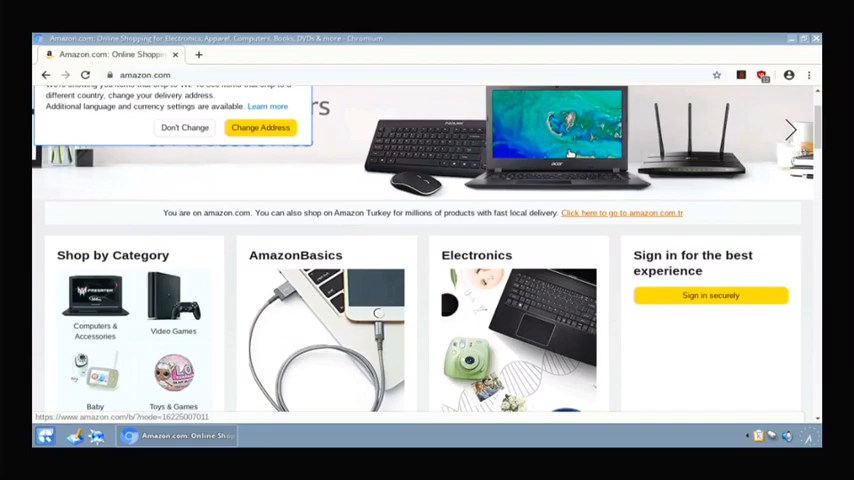
scroll(452, 192, up, 1)
scroll(446, 213, down, 5)
scroll(446, 213, down, 5)
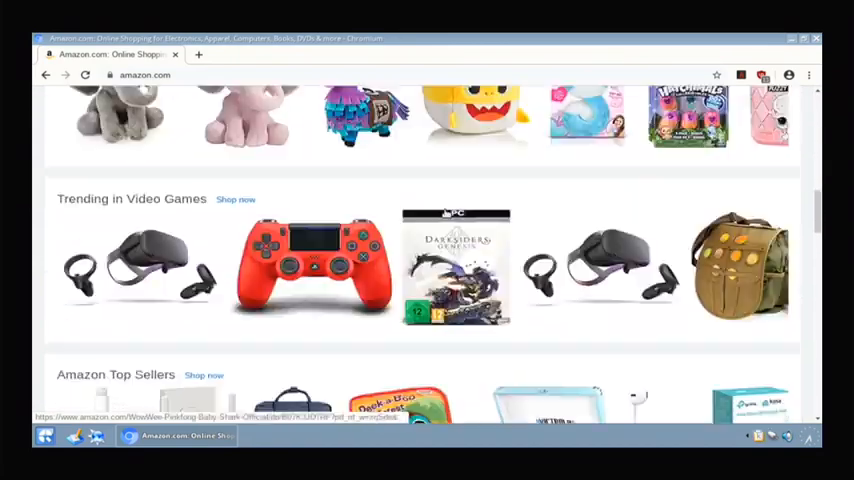
scroll(446, 215, down, 10)
mouse_move(420, 130)
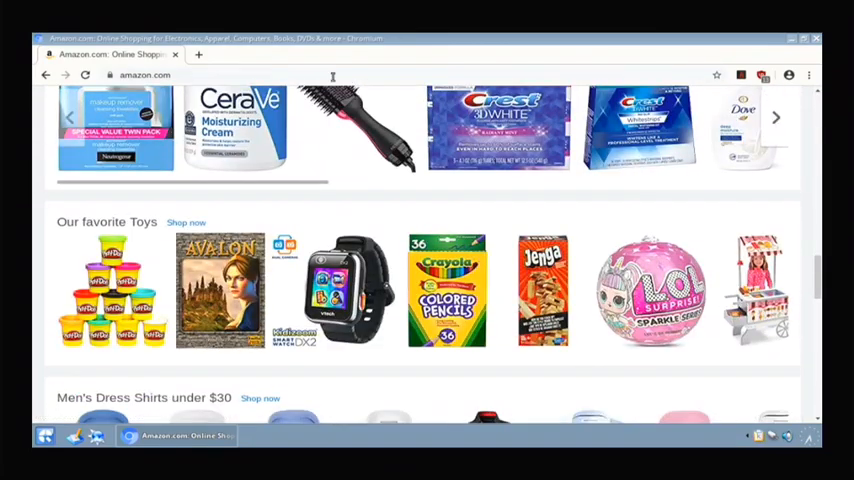
- Navigate the browser to youtube.com
click(331, 71)
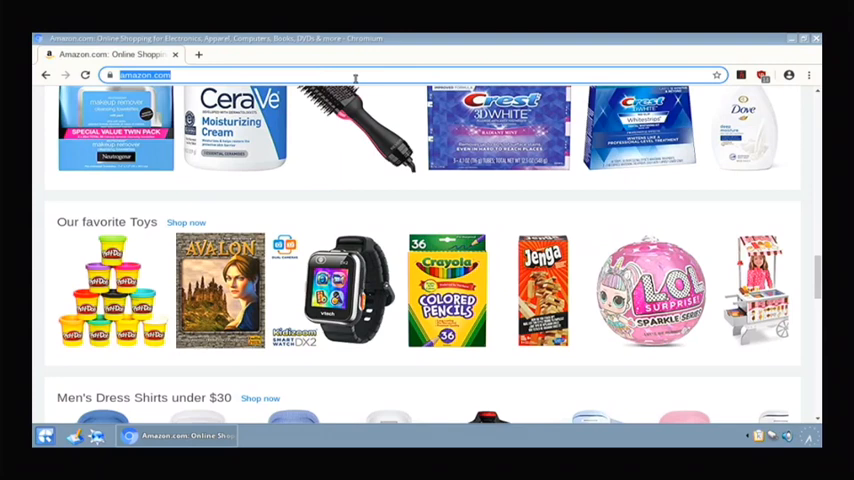
text(yo)
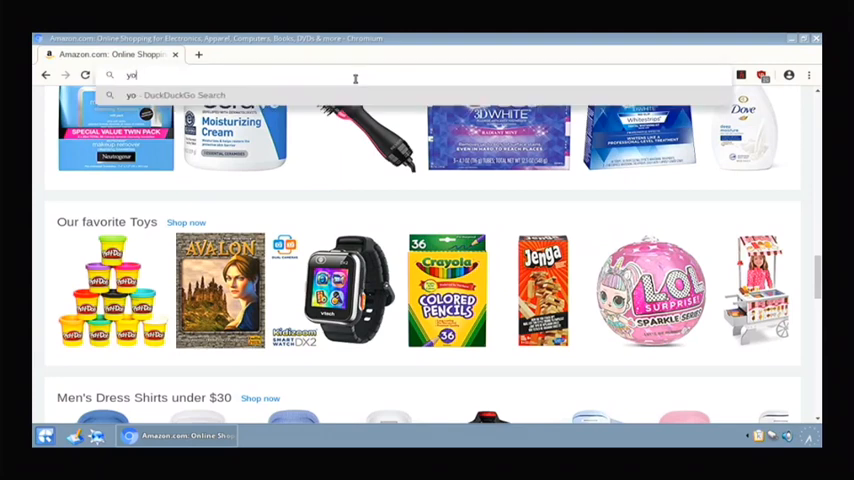
key(BackSpace)
key(BackSpace)
text(youtu)
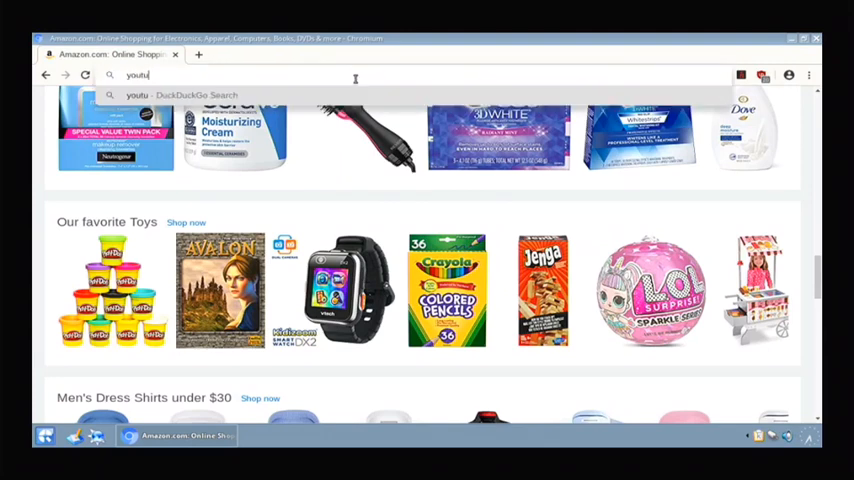
text(be.com)
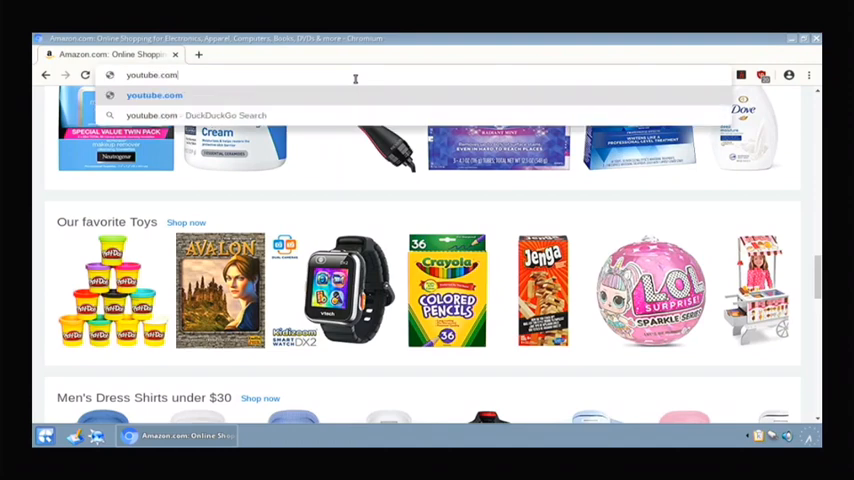
key(Return)
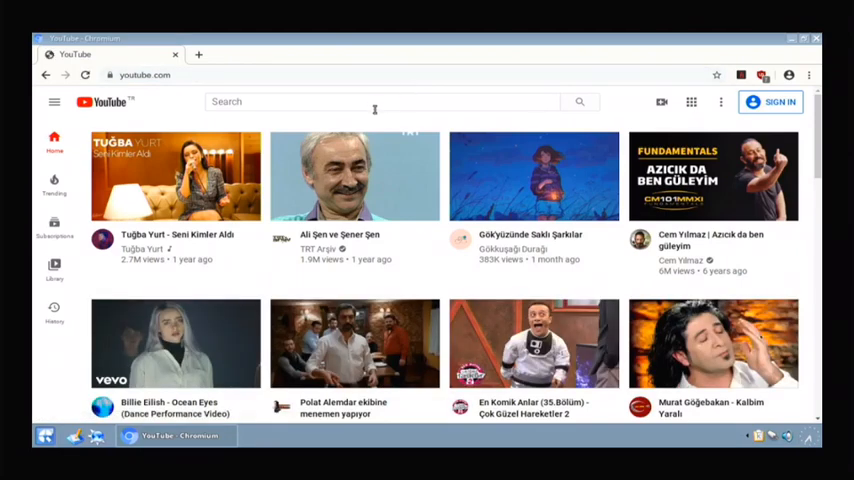
- Search YouTube and start playing the Big Buck Bunny 60fps 4K video
click(375, 109)
text(bi)
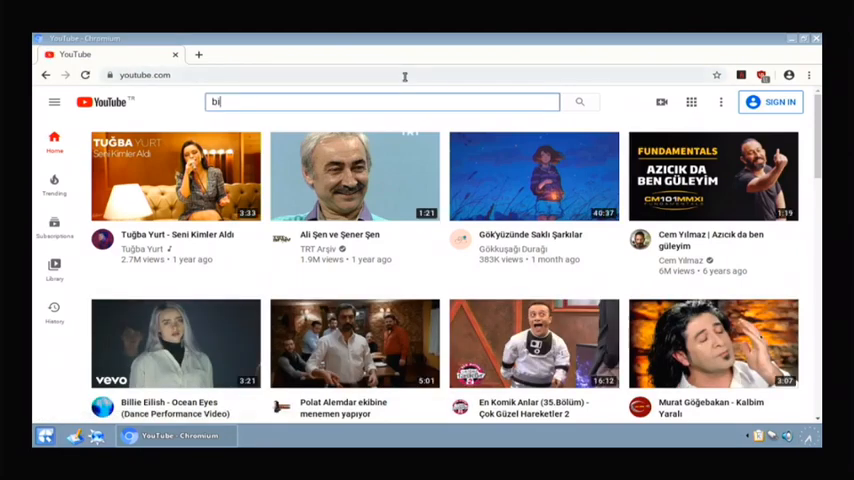
text(gt)
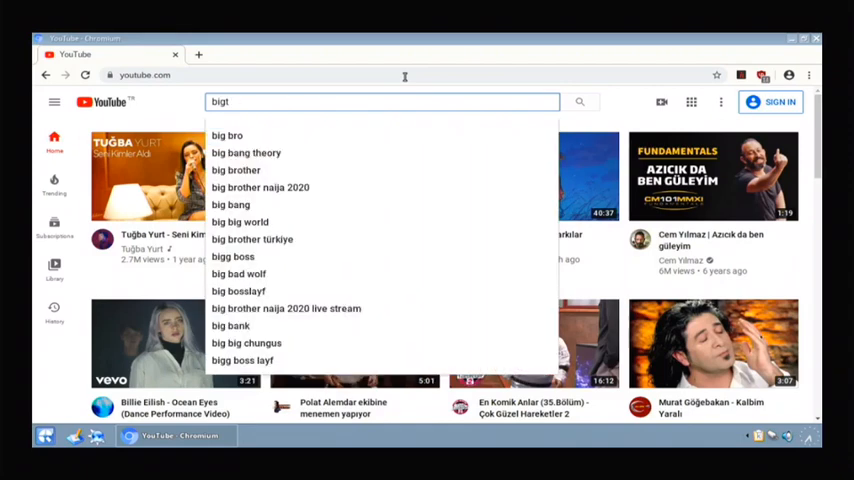
text( uck )
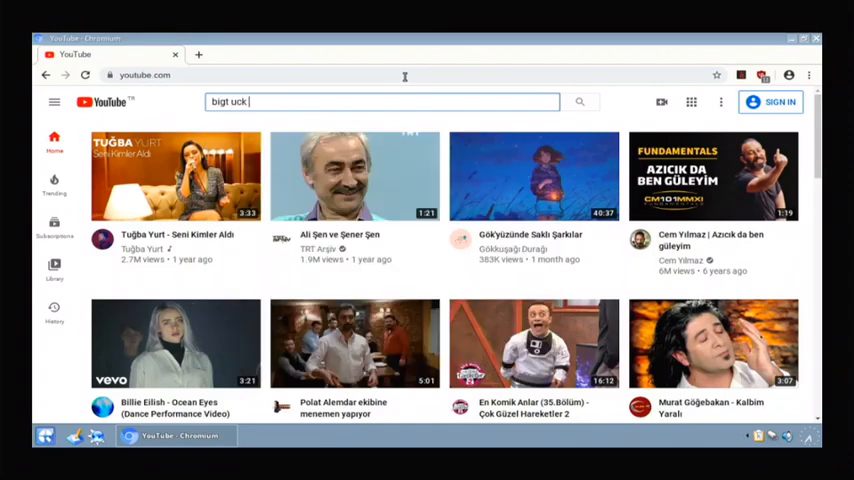
text(bunny)
key(Return)
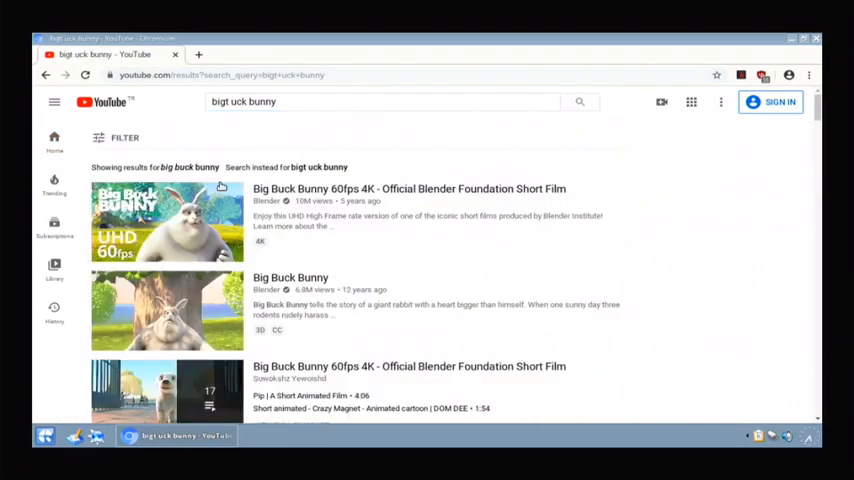
click(210, 205)
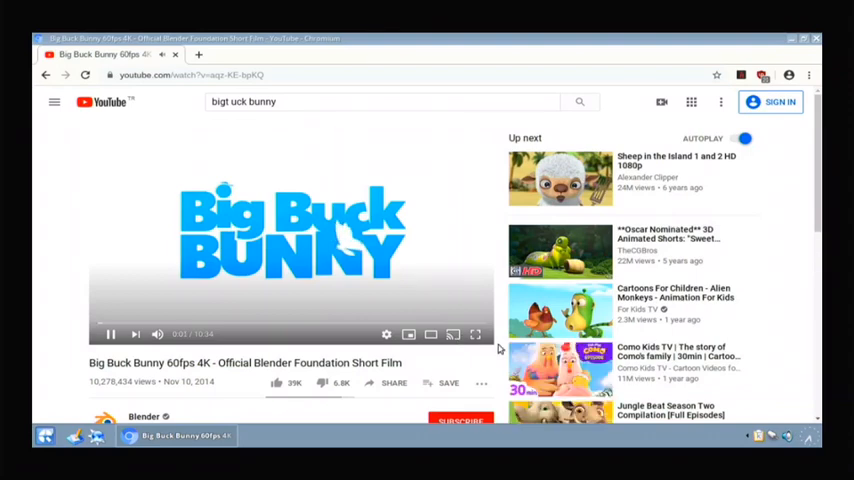
click(475, 334)
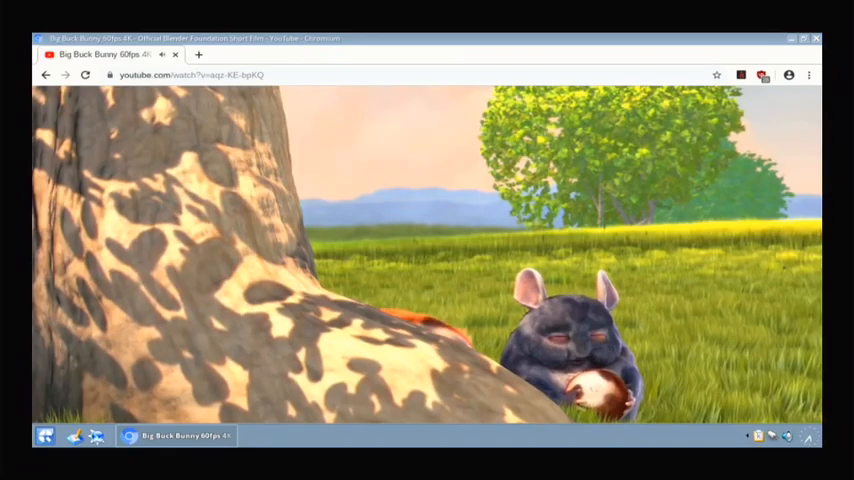
double_click(501, 258)
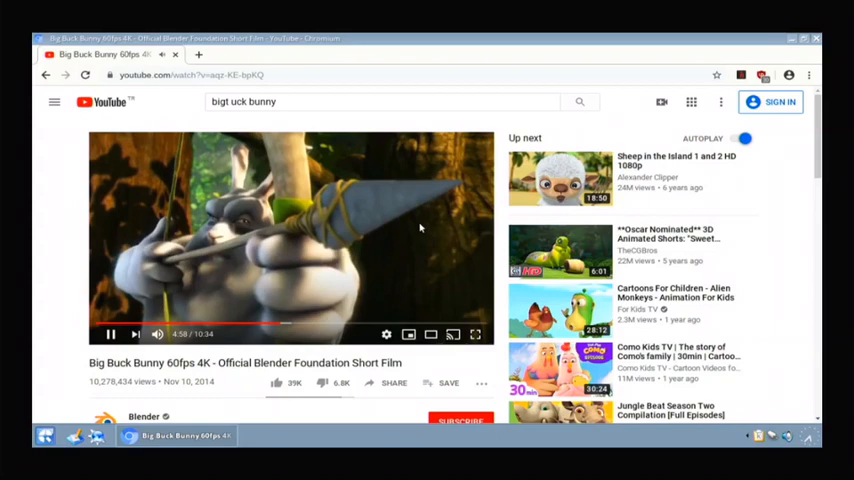
- Close Chromium and set the desktop wallpaper to Q4OS Design 2 via Configure Desktop
click(817, 38)
right_click(446, 158)
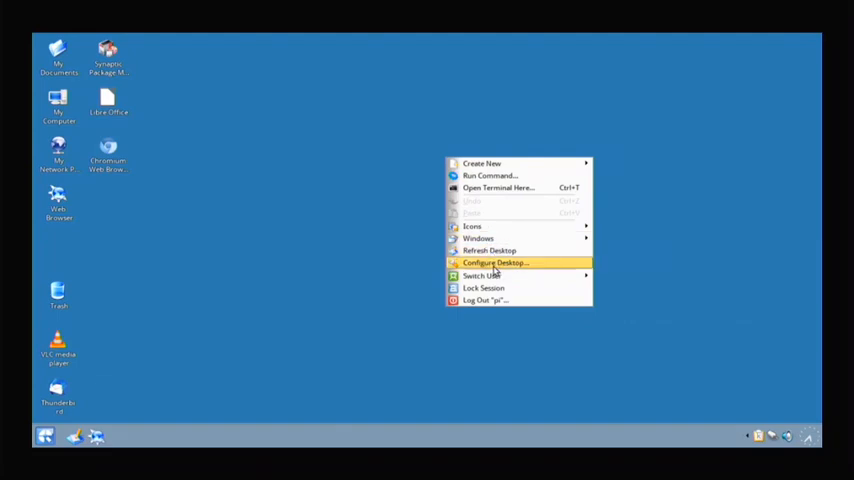
click(495, 265)
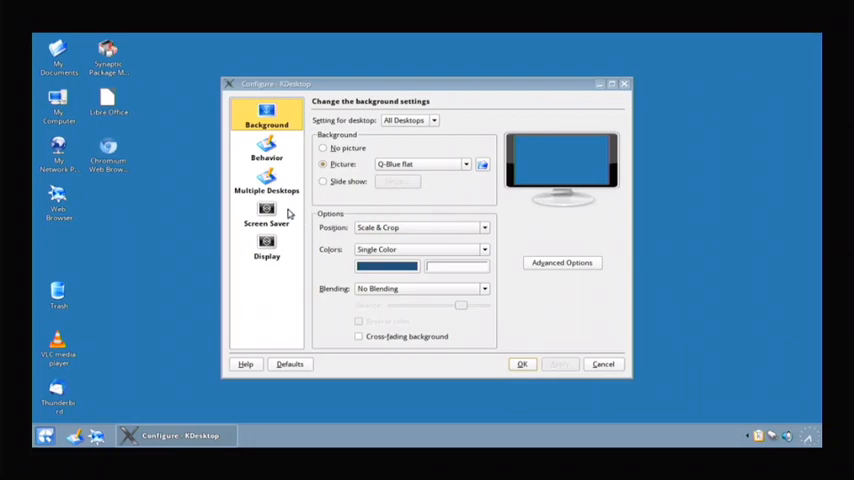
click(389, 165)
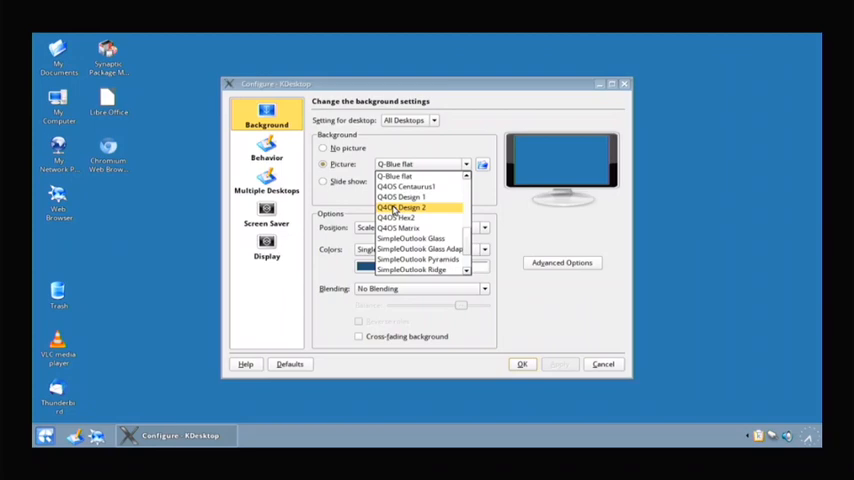
click(398, 207)
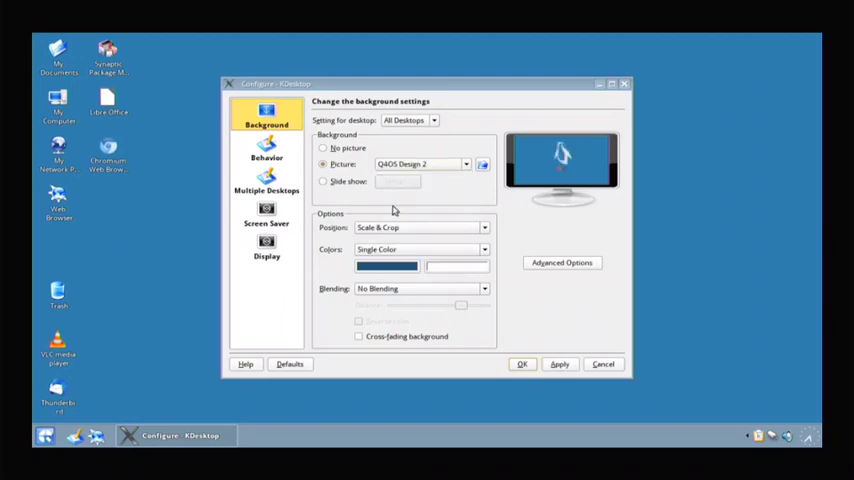
click(561, 366)
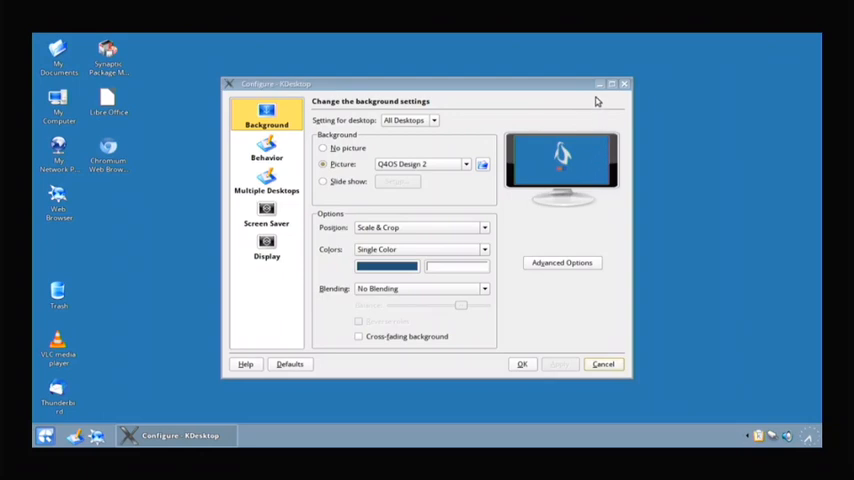
click(624, 85)
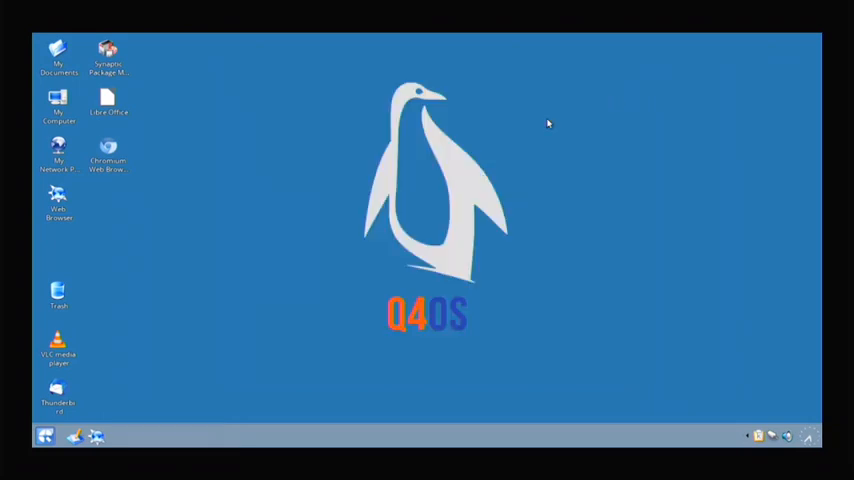
- Launch VLC media player from the desktop
drag(338, 96, 593, 365)
click(52, 350)
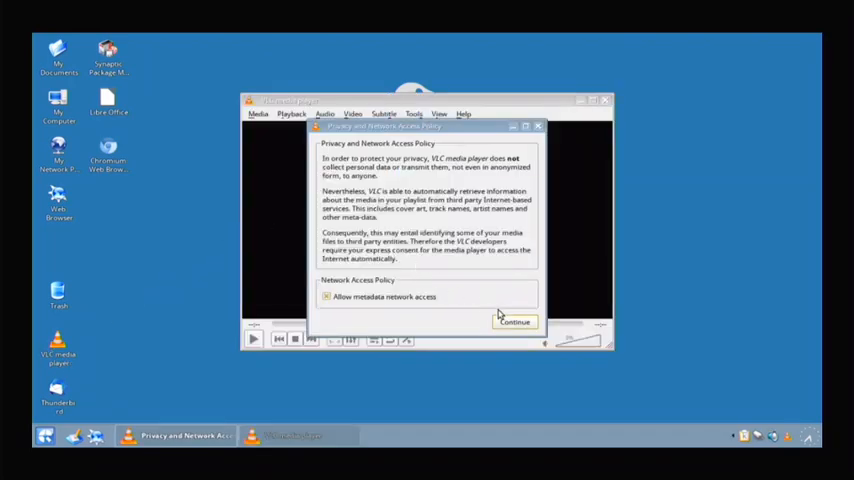
click(515, 322)
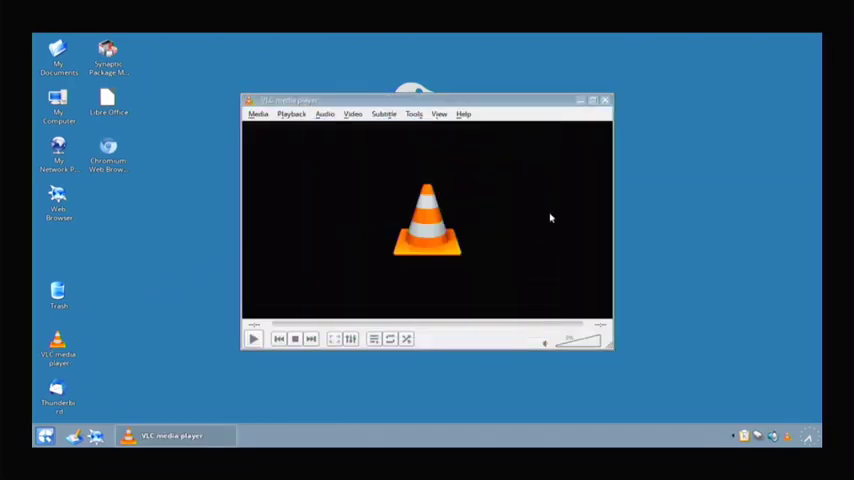
click(605, 100)
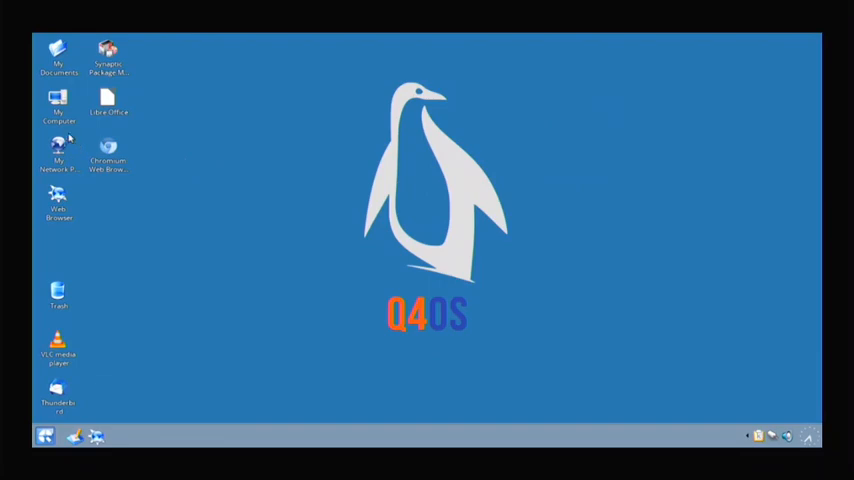
double_click(58, 100)
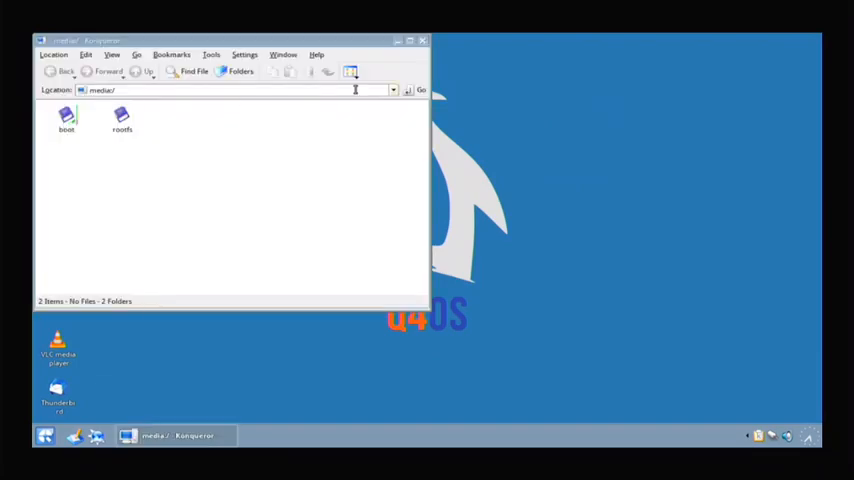
mouse_move(197, 45)
mouse_down()
mouse_move(503, 52)
mouse_move(486, 51)
mouse_move(241, 271)
mouse_move(160, 215)
mouse_move(168, 179)
mouse_move(162, 186)
mouse_move(286, 118)
mouse_move(309, 345)
mouse_move(259, 141)
mouse_move(324, 114)
mouse_move(259, 42)
mouse_move(260, 274)
mouse_move(362, 101)
mouse_up()
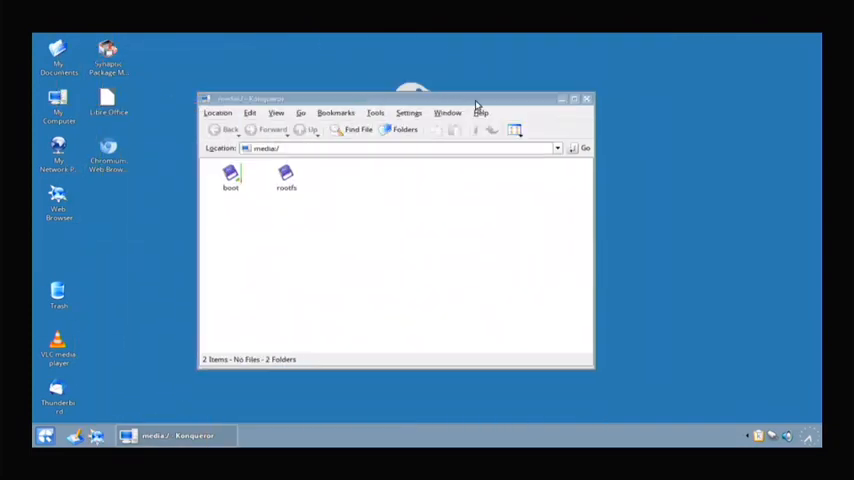
click(588, 101)
click(57, 60)
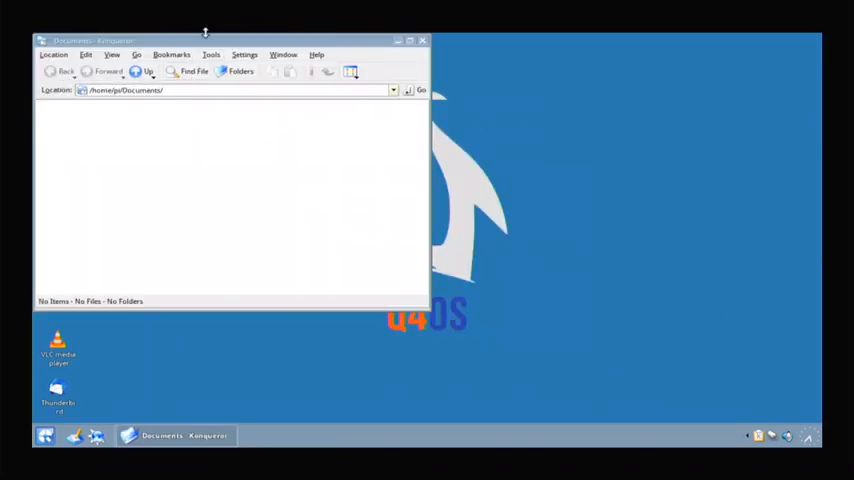
click(421, 41)
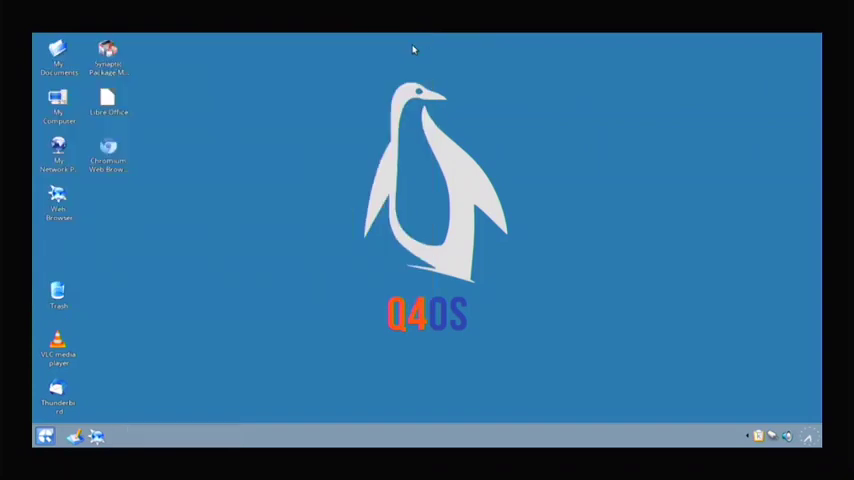
click(115, 105)
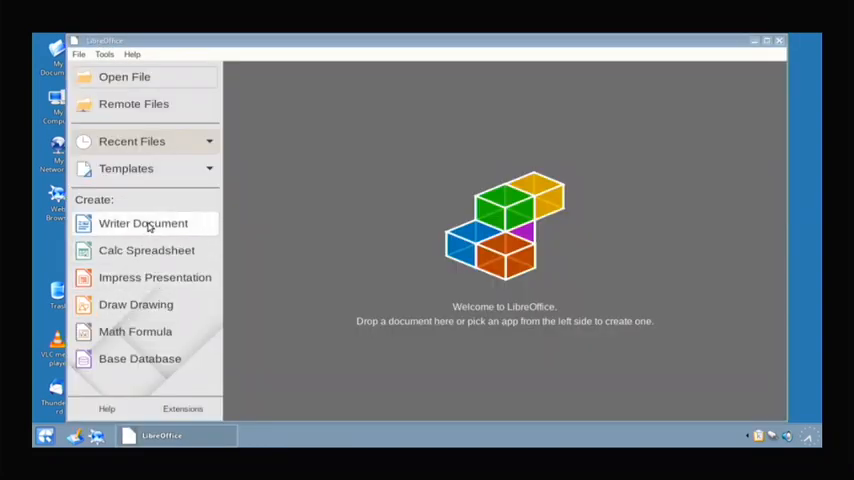
click(767, 41)
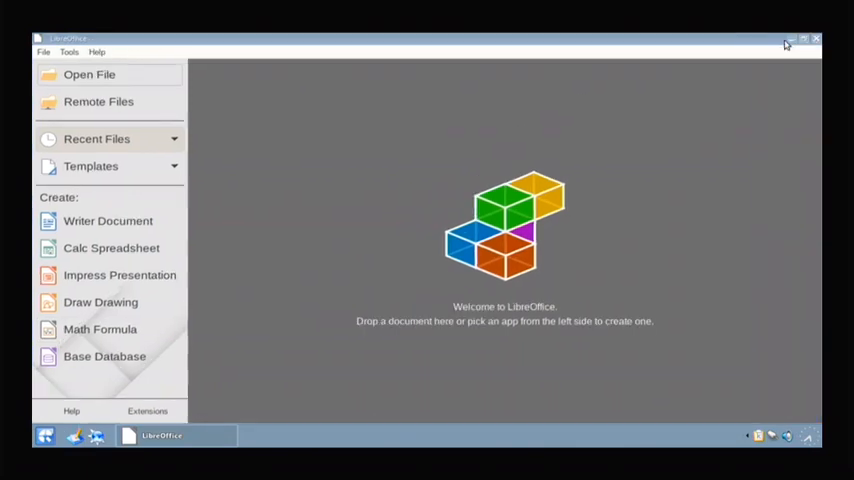
click(816, 38)
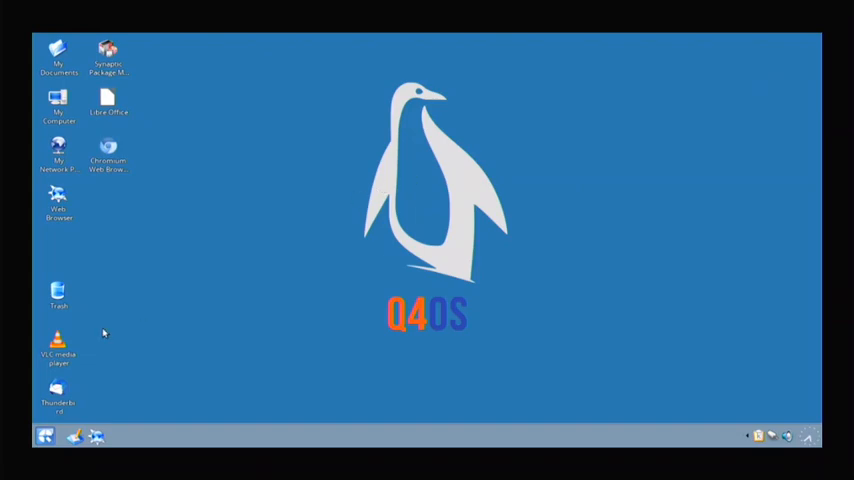
- Launch Konsole from the start menu and run 'sudo apt update'
click(42, 437)
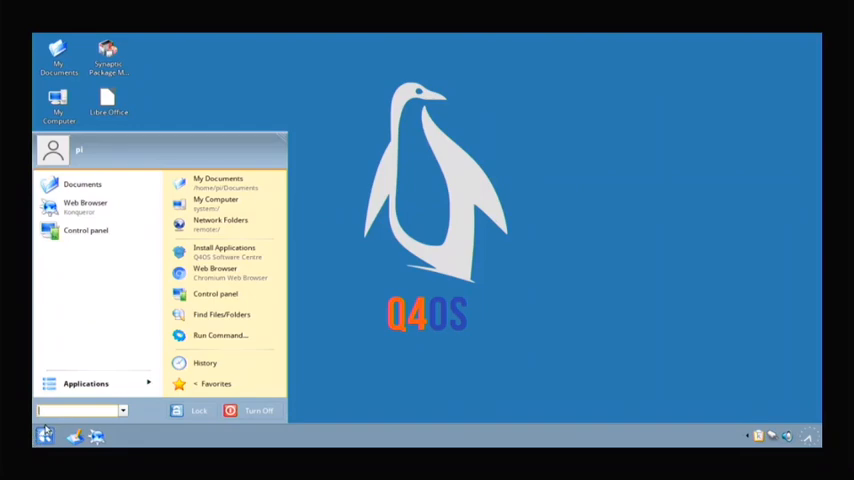
text(ter)
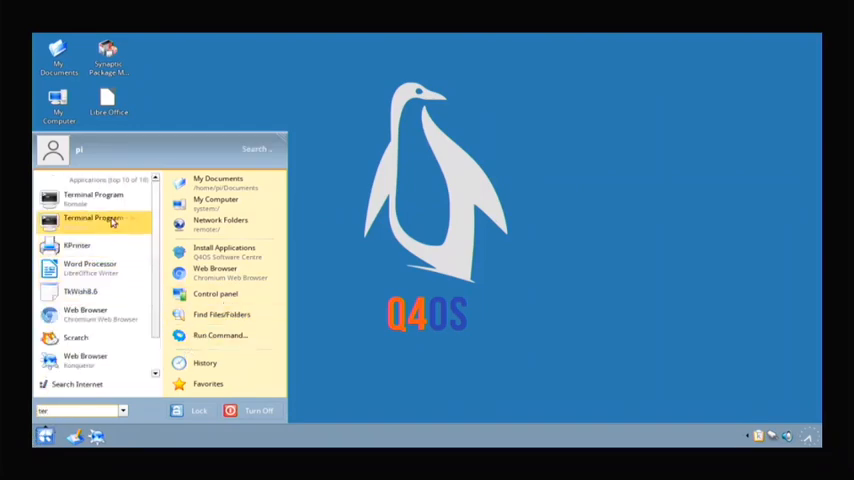
key(Return)
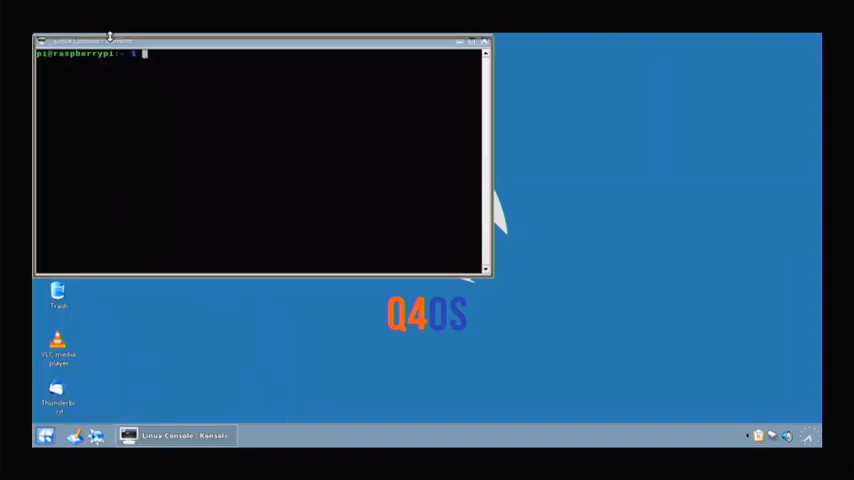
drag(130, 44, 293, 70)
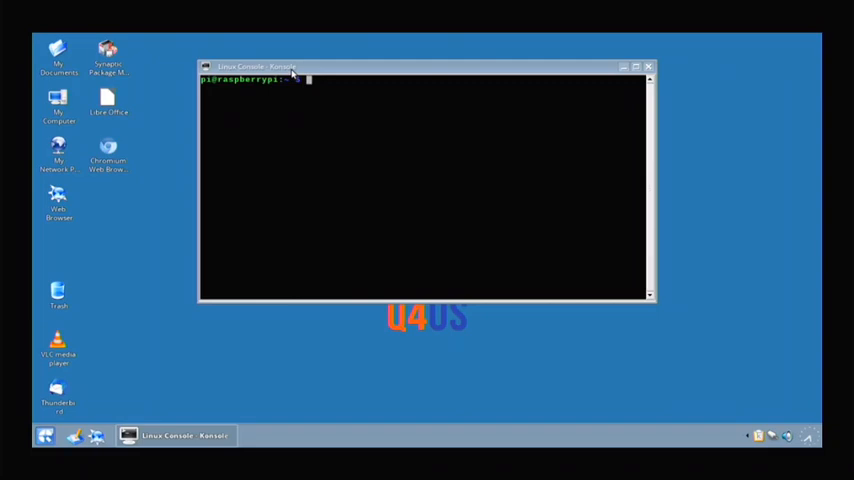
text(s)
text(udo apt u)
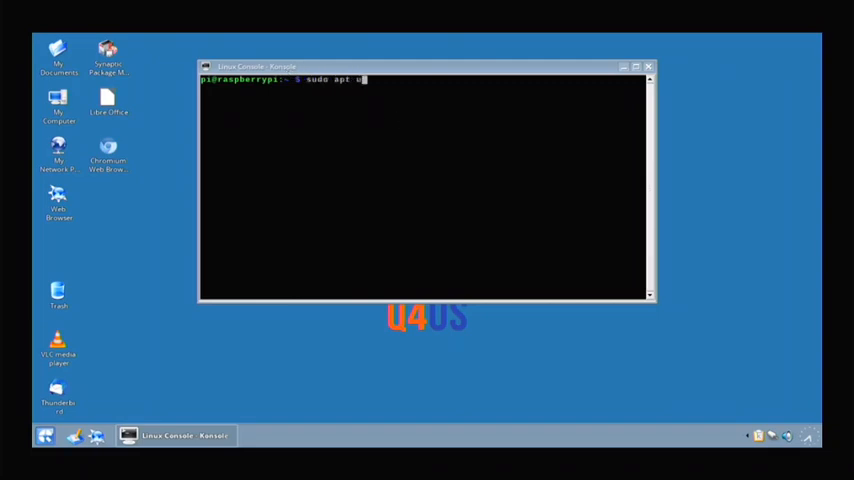
text(pdate)
key(Return)
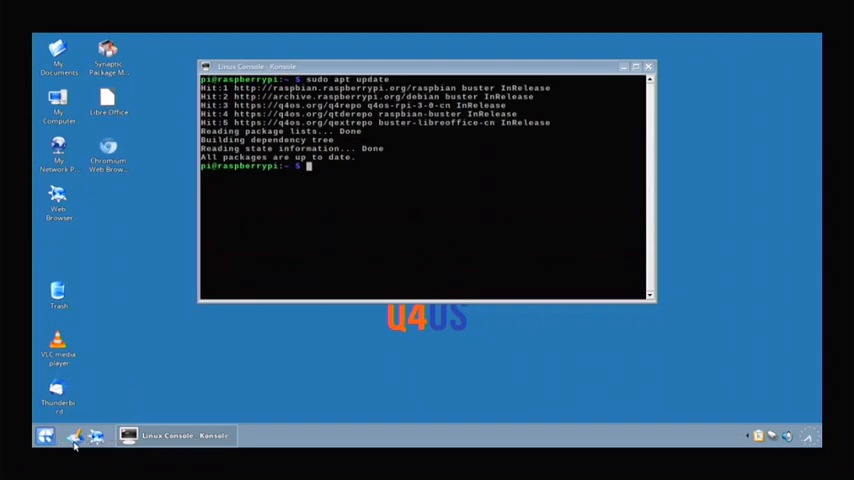
- Open the PiKISS GitHub repository page in Chromium
click(124, 165)
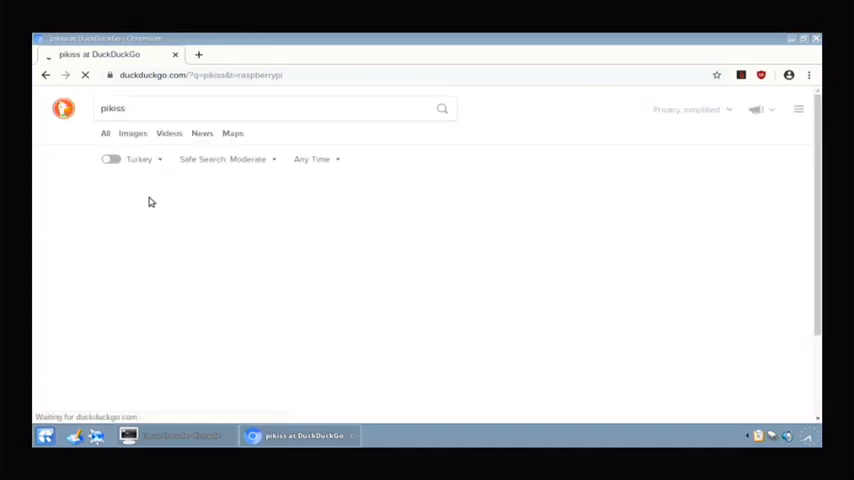
click(146, 194)
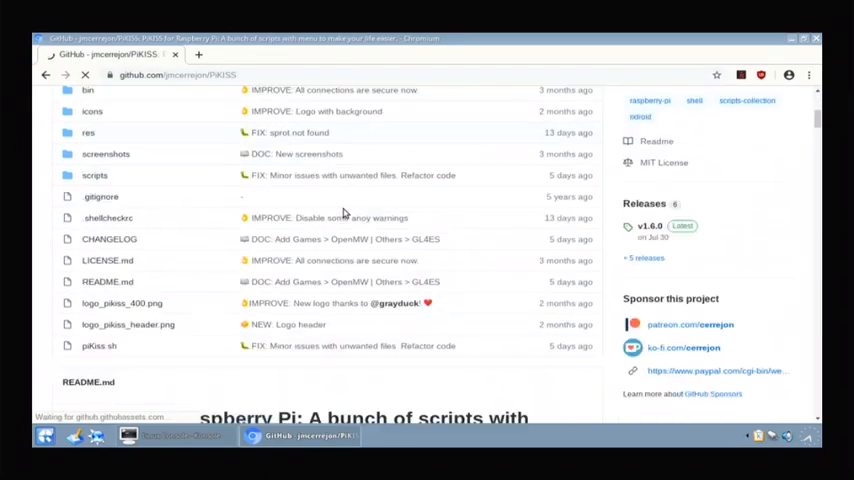
scroll(360, 224, down, 5)
scroll(340, 204, down, 3)
scroll(330, 194, down, 2)
scroll(315, 184, down, 3)
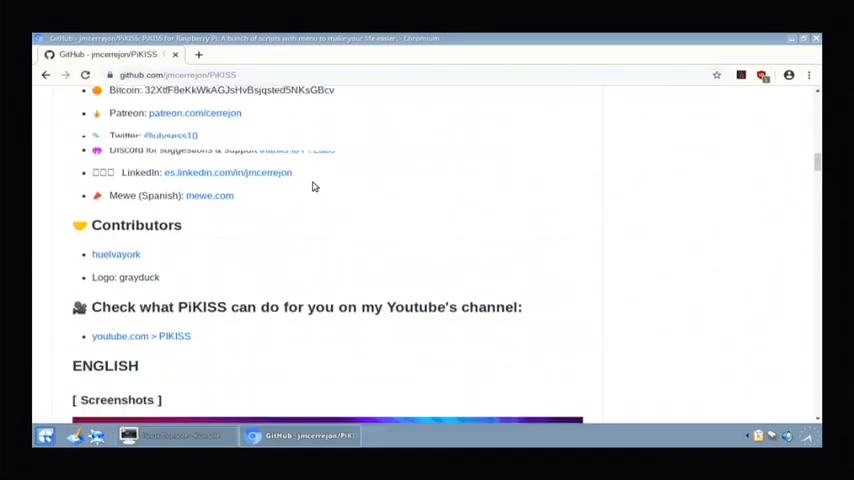
scroll(315, 184, down, 3)
scroll(315, 184, down, 4)
scroll(255, 123, down, 3)
scroll(255, 123, down, 4)
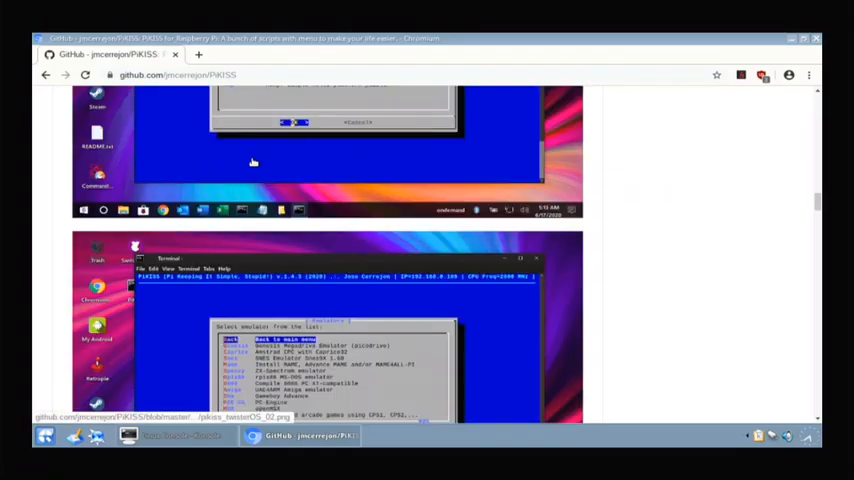
scroll(250, 168, down, 2)
scroll(248, 175, down, 4)
scroll(248, 170, down, 3)
scroll(246, 170, down, 4)
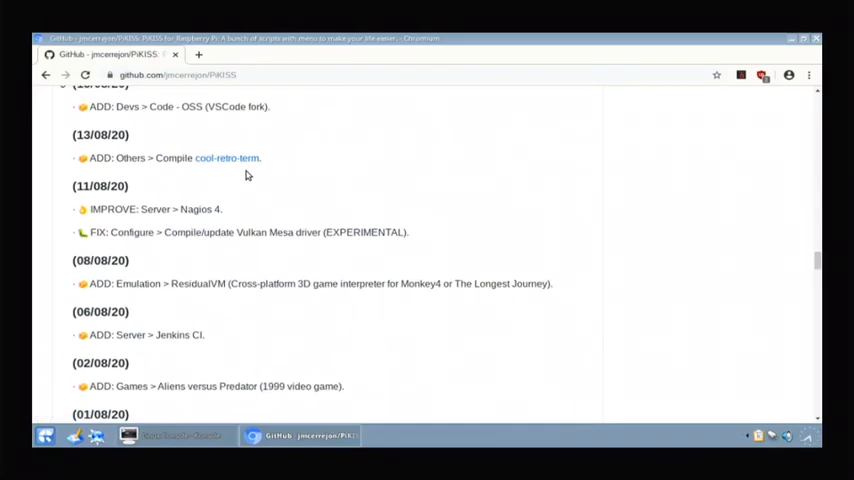
scroll(255, 178, down, 4)
scroll(270, 180, down, 4)
scroll(277, 177, down, 4)
scroll(277, 177, down, 4)
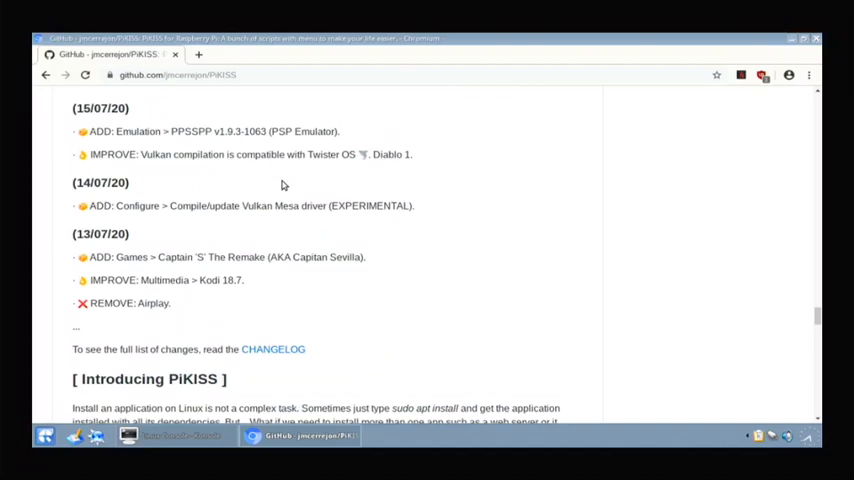
scroll(282, 185, down, 3)
scroll(286, 192, down, 1)
scroll(300, 240, down, 4)
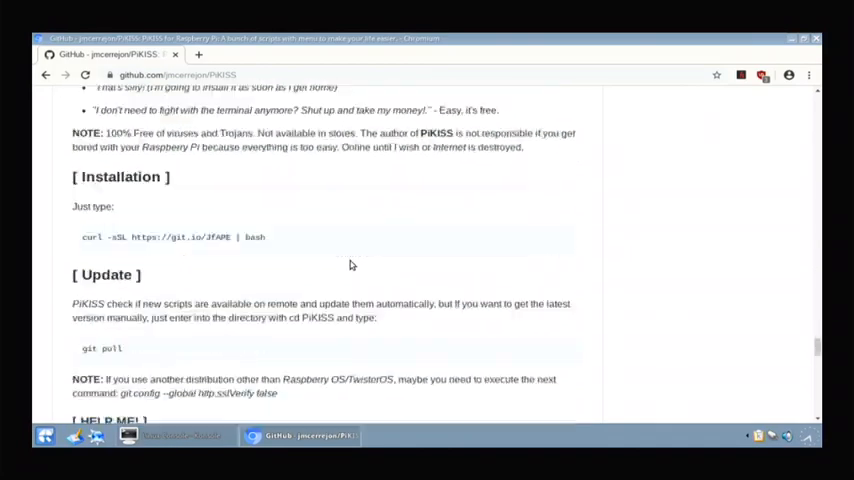
scroll(351, 265, down, 1)
- Select and copy the PiKISS curl install command from the Installation section
drag(465, 193, 83, 193)
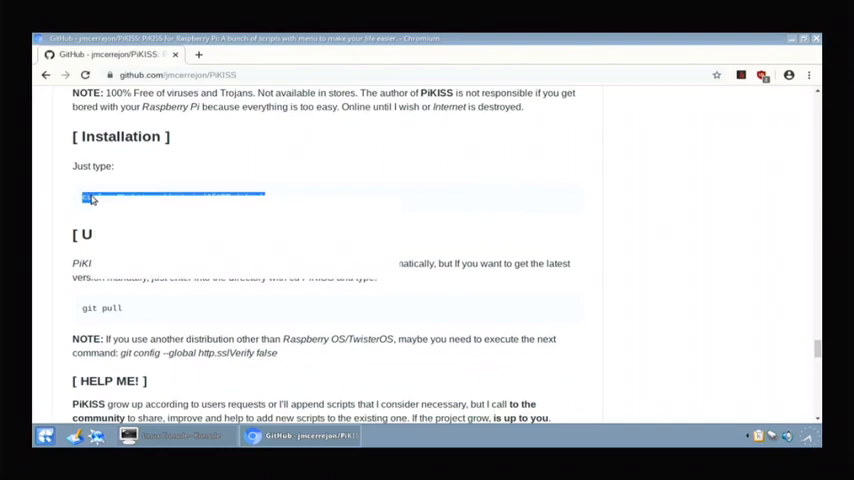
right_click(106, 198)
click(130, 205)
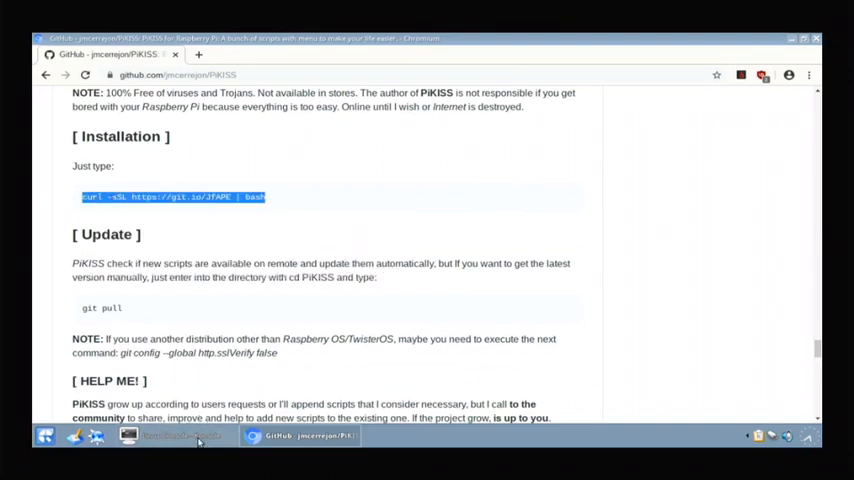
- Paste and run the PiKISS curl install command in Konsole, then close the terminal
click(180, 435)
right_click(275, 254)
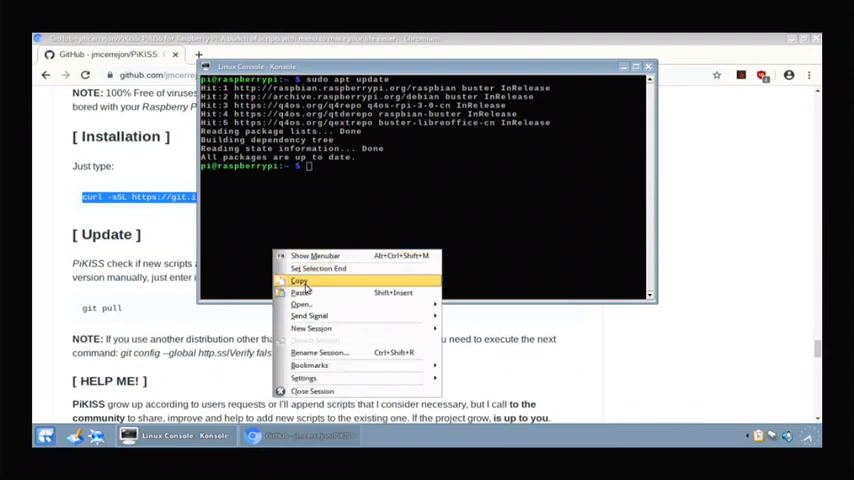
click(303, 292)
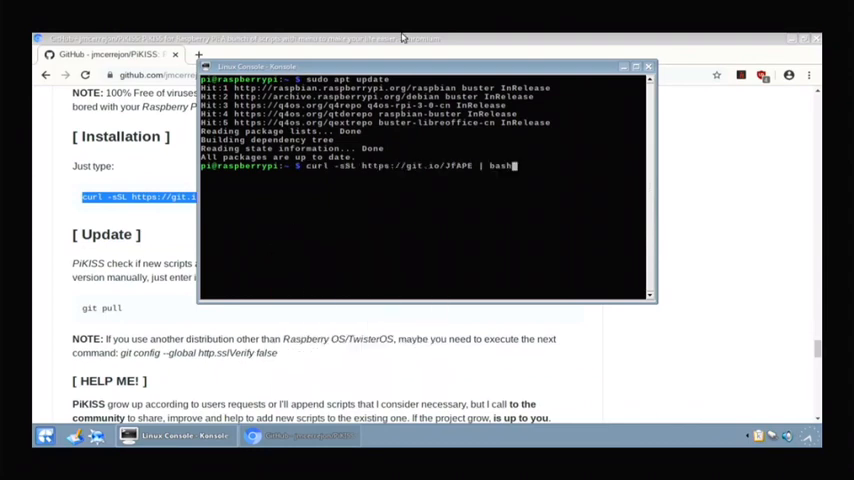
key(Return)
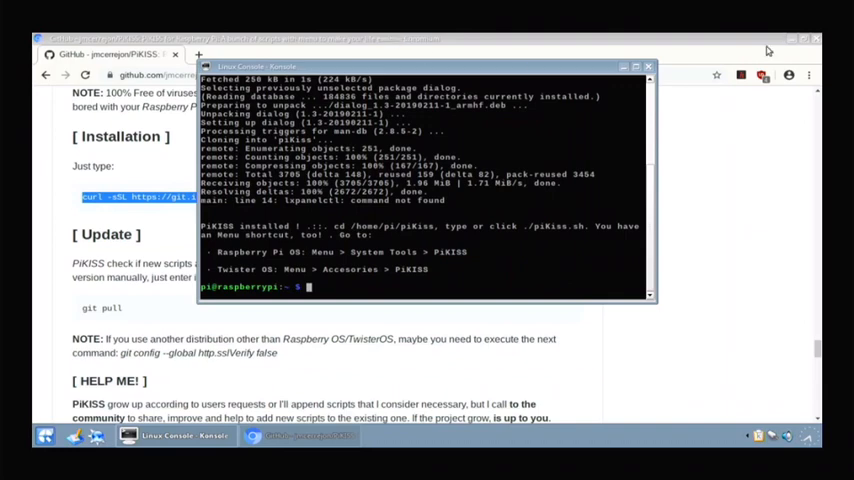
click(648, 66)
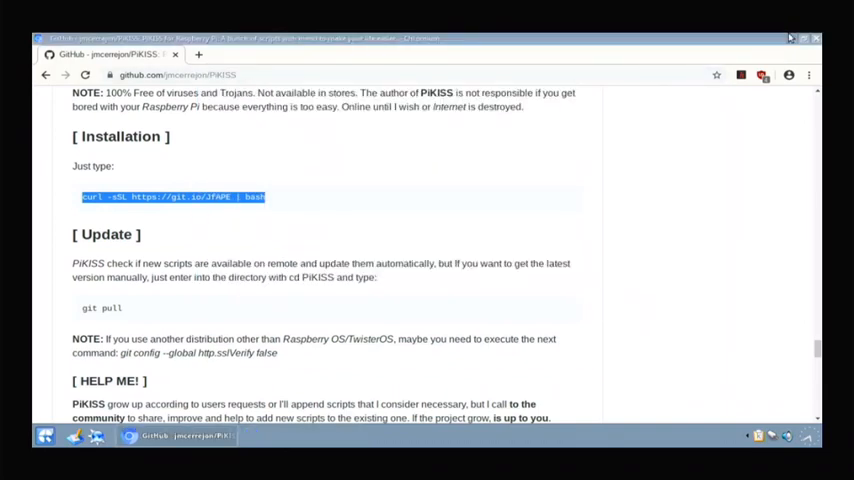
- Launch PiKISS from the K-menu search and position its console window
click(791, 39)
click(45, 436)
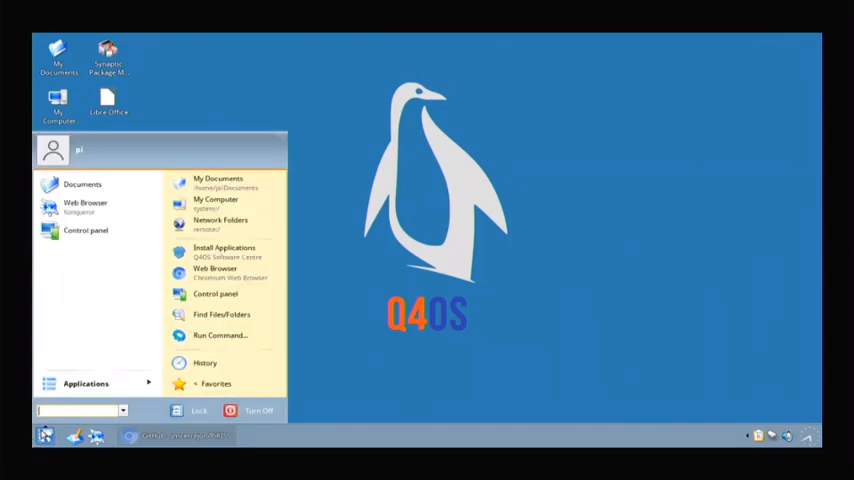
text(pik)
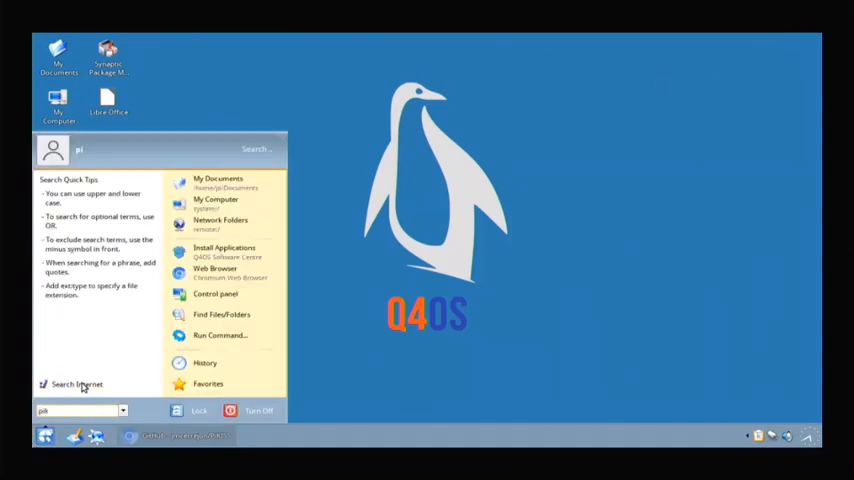
key(Return)
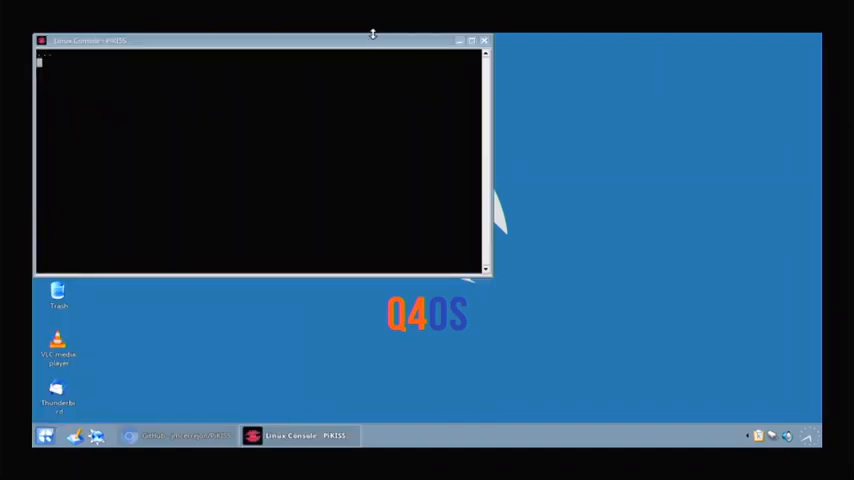
drag(272, 48, 401, 61)
- From PiKISS's Games category, install Re-Volt and continue back to the main menu
key(Down)
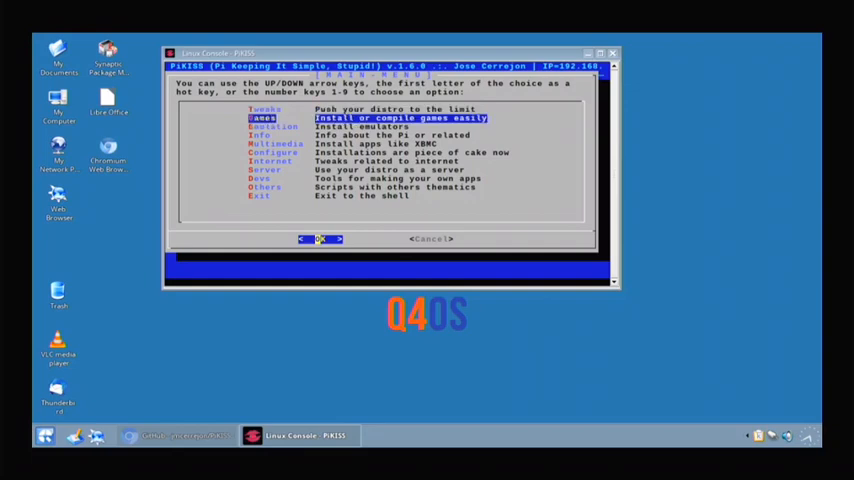
key(Return)
key(Down)
key(Down)
key(Down)
key(Down)
key(Down)
key(Down)
key(Down)
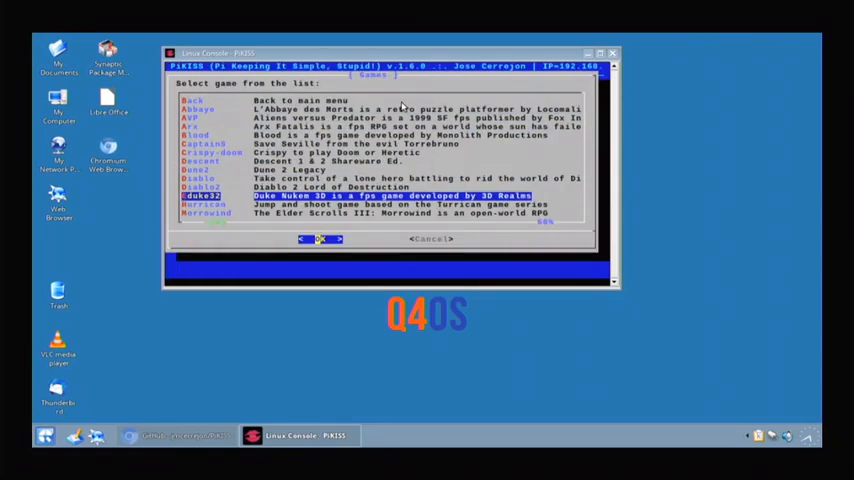
key(Down)
key(Down)
key(Down)
key(Down)
key(Down)
key(Down)
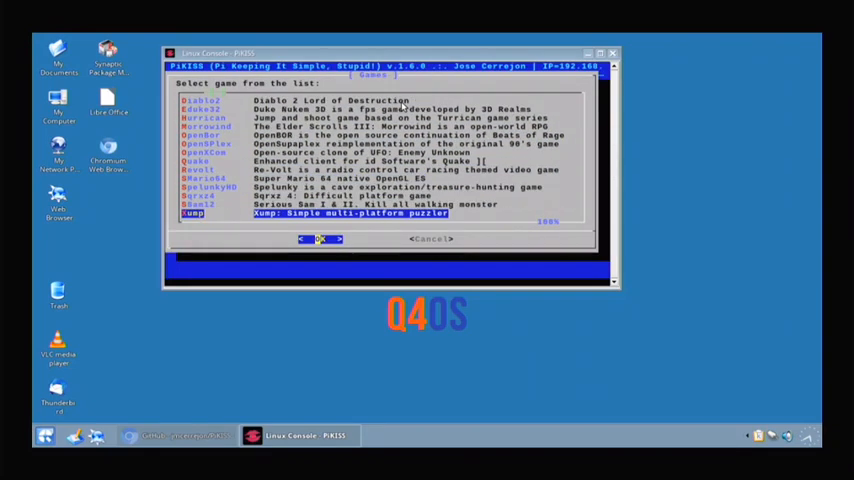
key(Up)
key(Up)
key(Up)
key(Up)
key(Up)
key(Return)
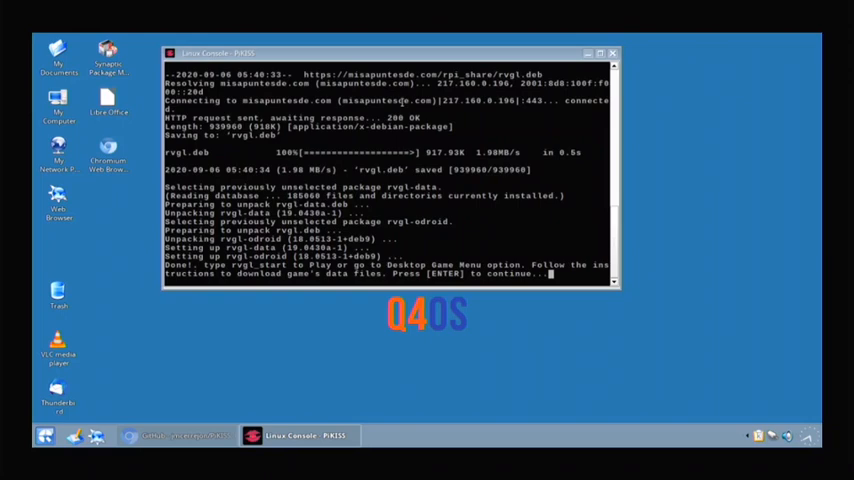
key(Return)
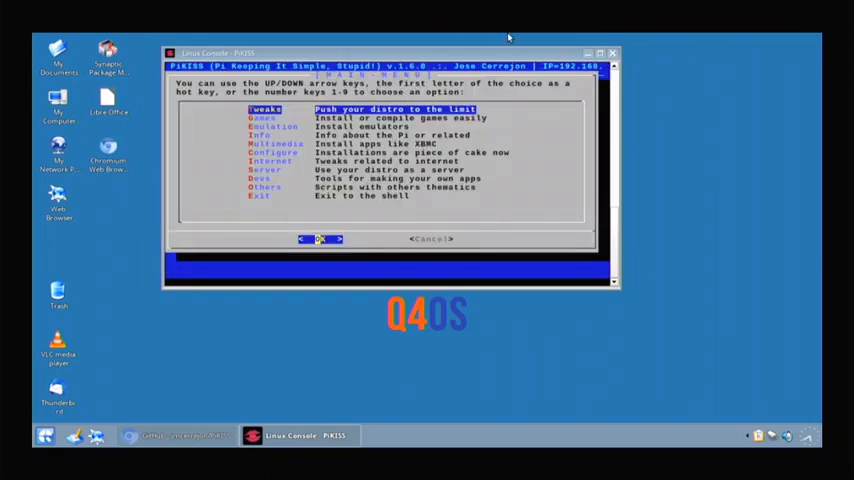
click(33, 450)
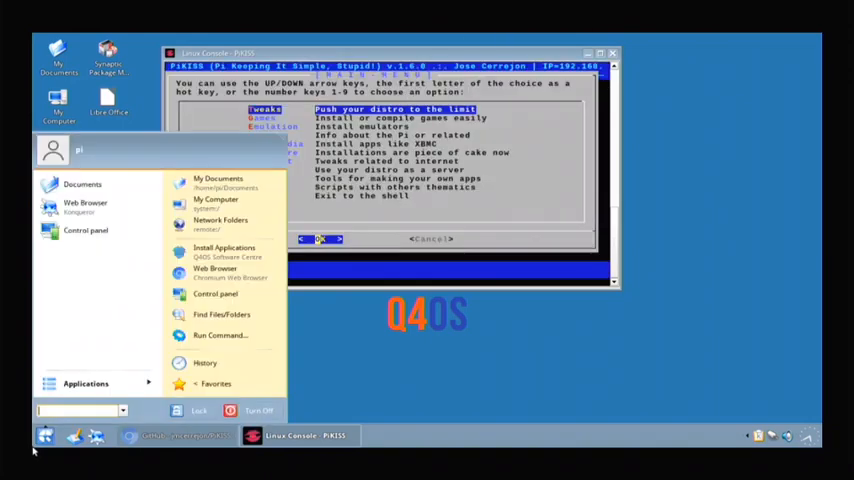
text(revo)
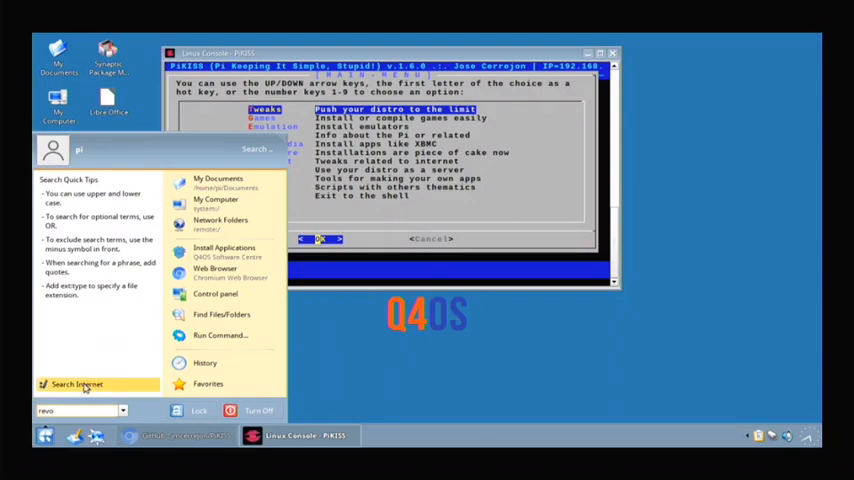
text(l)
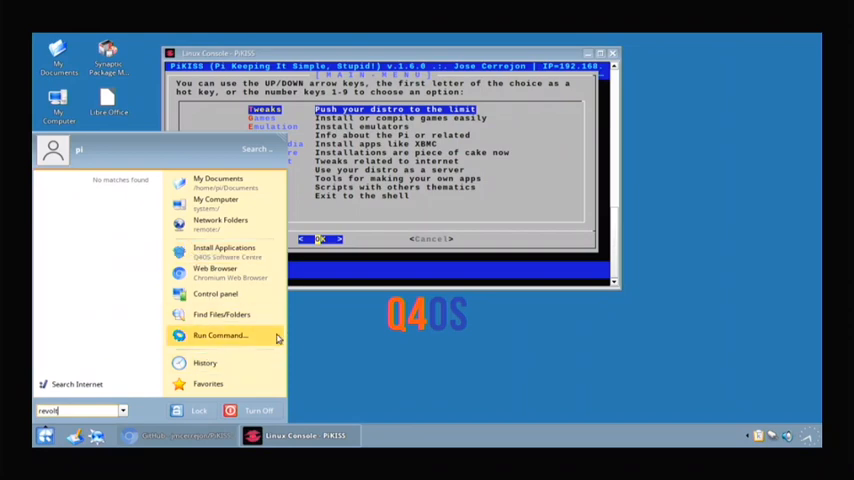
key(Escape)
key(Escape)
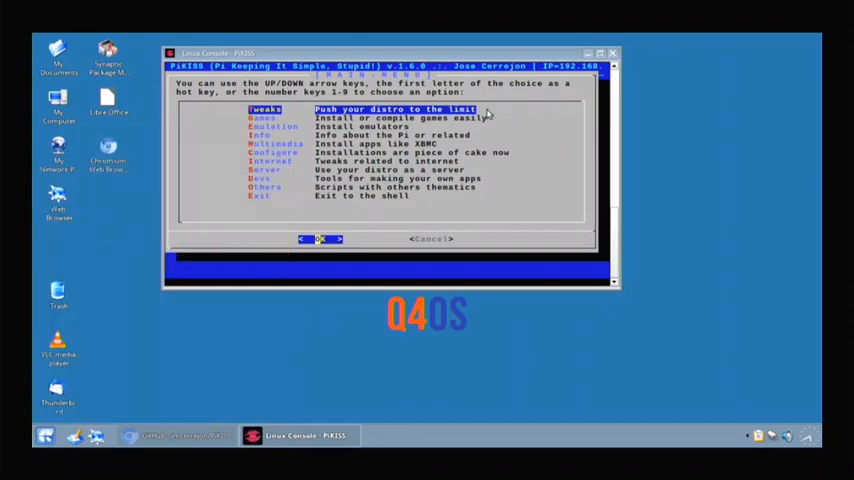
- Close PiKISS and open the VPetkov ventz blog post from a web search
click(612, 53)
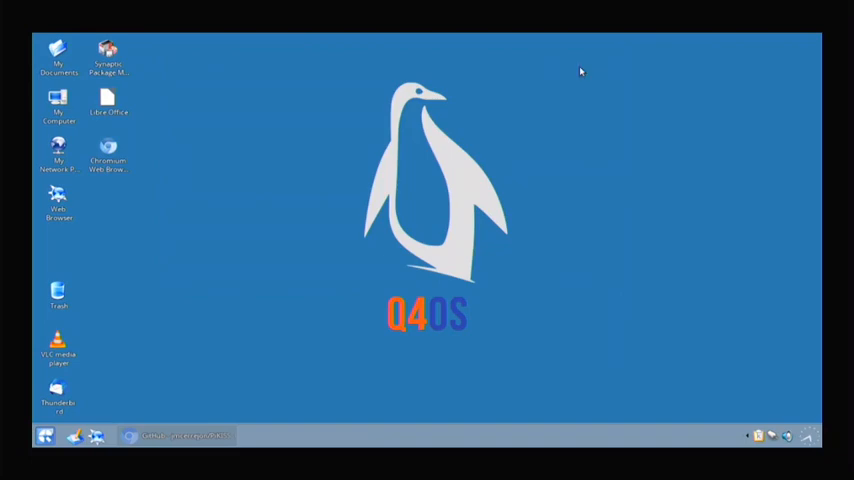
click(229, 437)
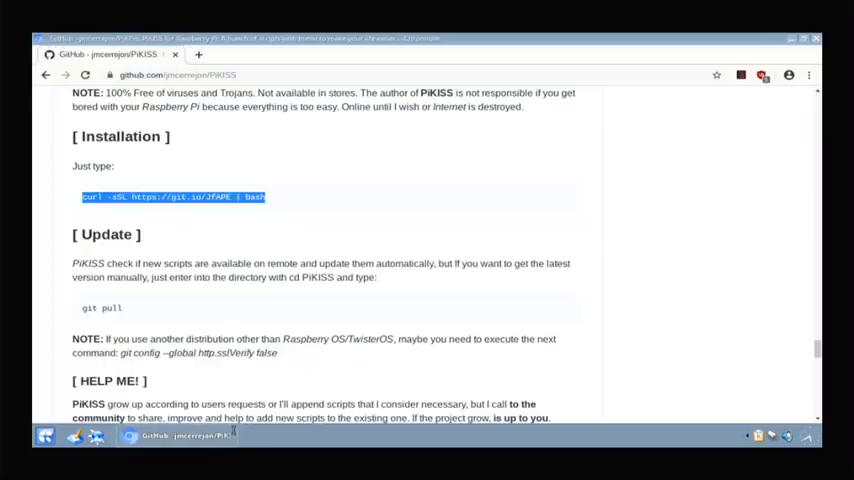
click(280, 76)
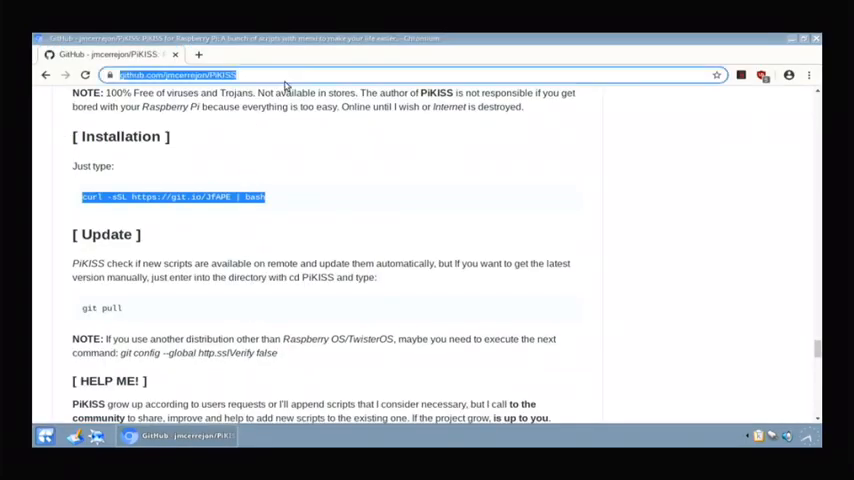
text(v)
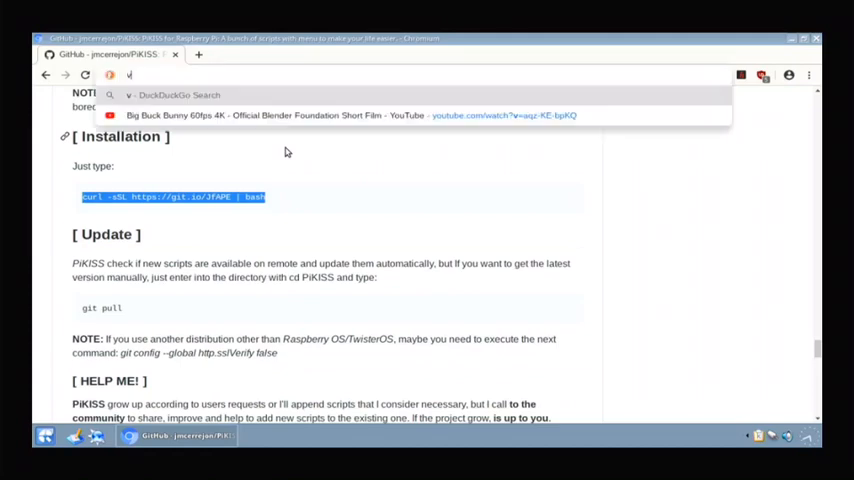
text(entz bl)
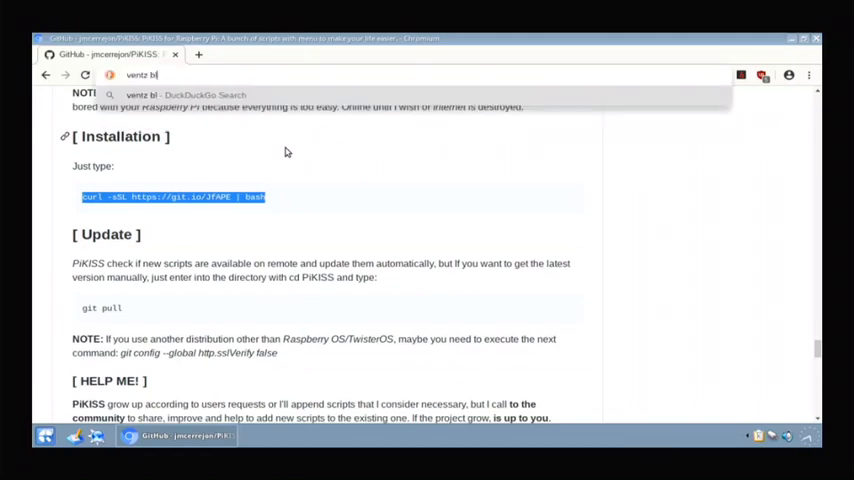
text(og)
key(Return)
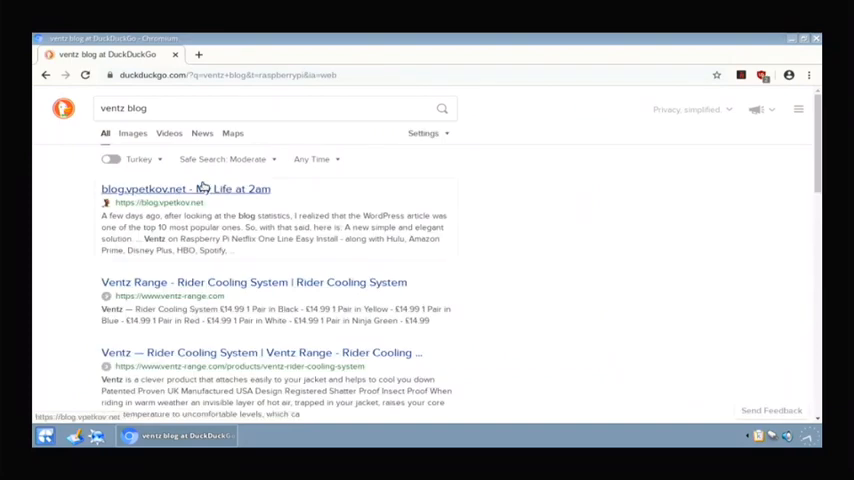
click(212, 189)
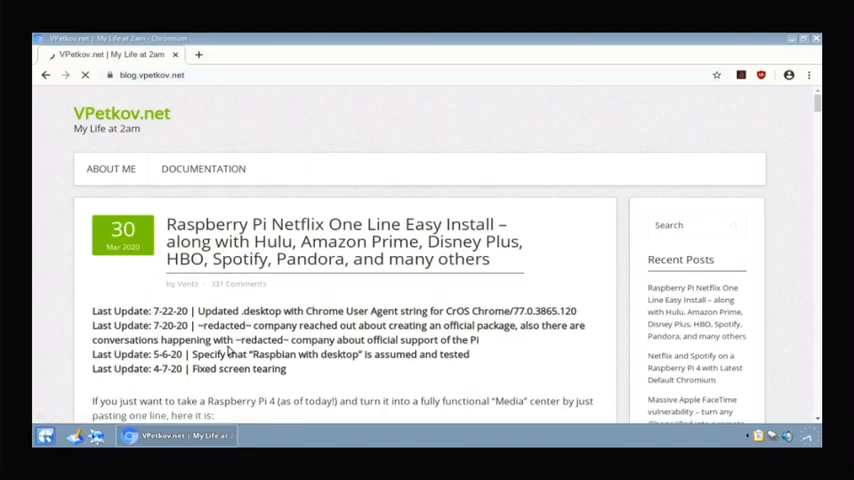
scroll(229, 350, down, 3)
scroll(225, 360, down, 3)
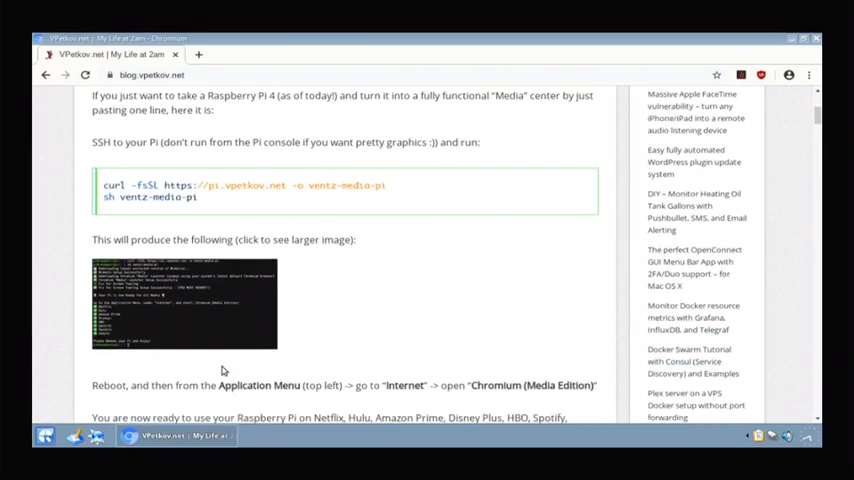
- Select and copy the two-line ventz-media-pi install command
drag(218, 203, 96, 194)
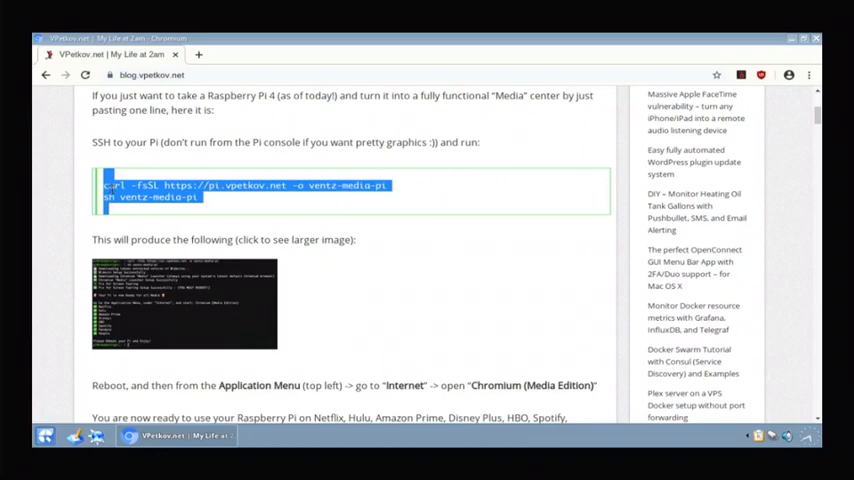
right_click(113, 186)
click(122, 196)
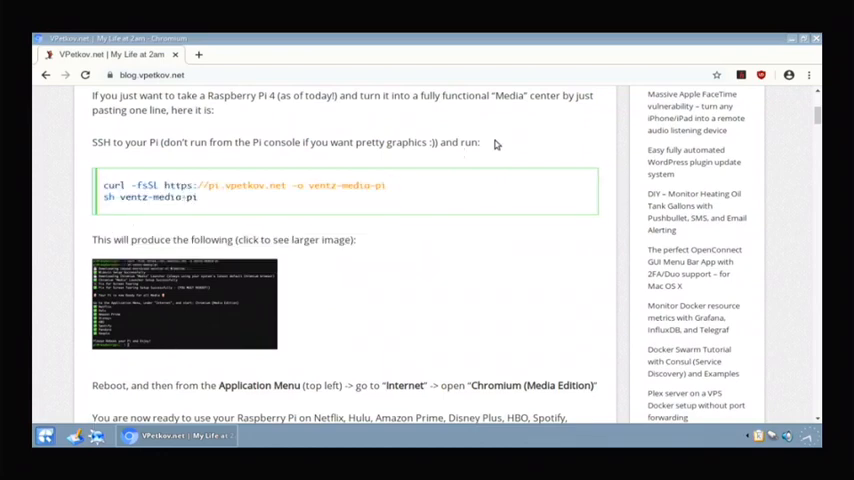
- Run the pasted media setup commands in Konsole until the Pi reports it is ready for all media
click(45, 435)
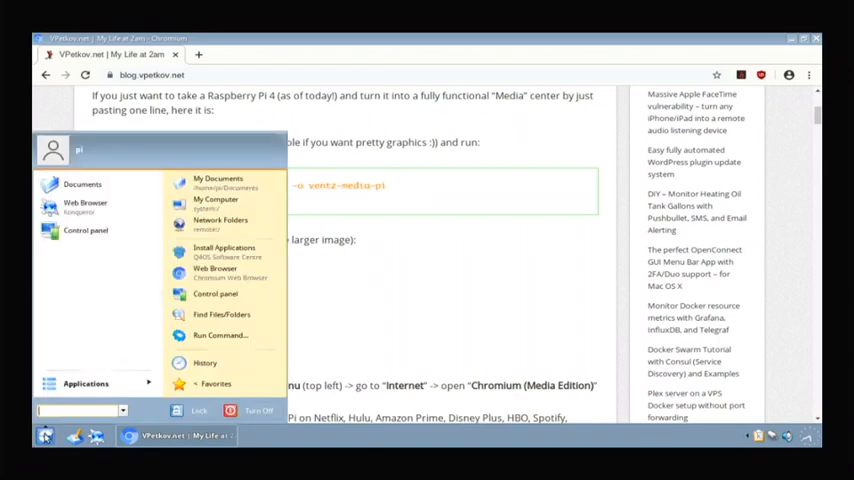
text(termin)
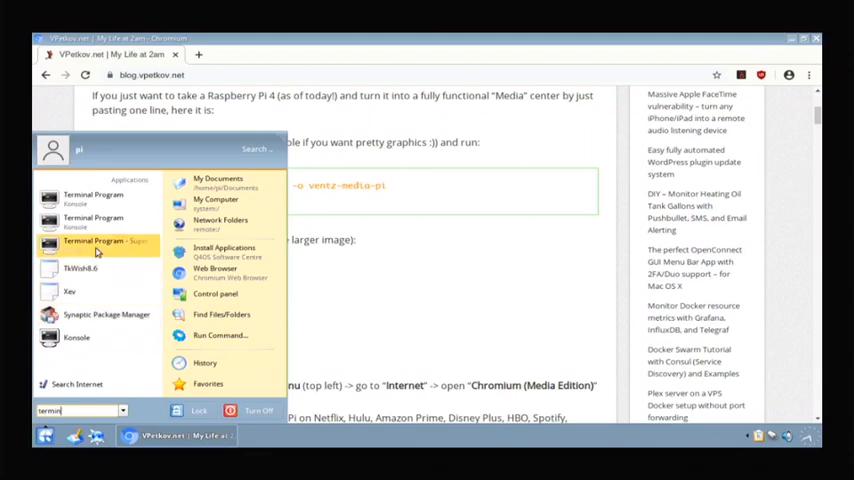
click(92, 200)
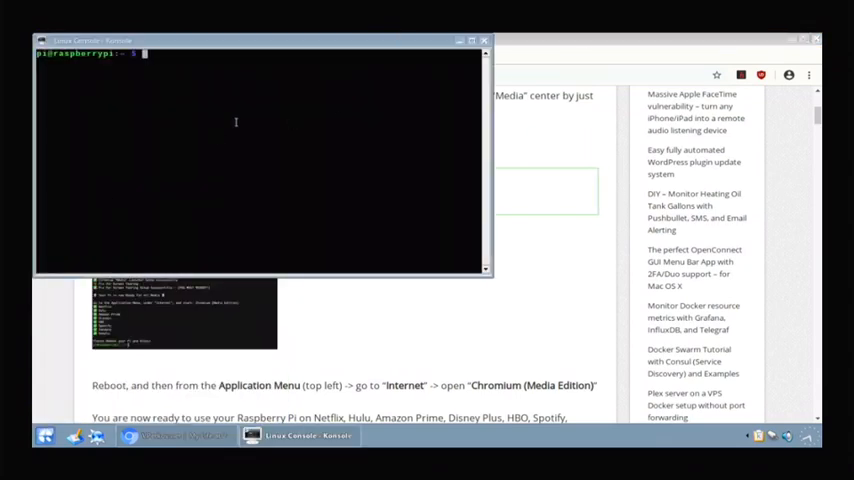
right_click(196, 126)
click(232, 166)
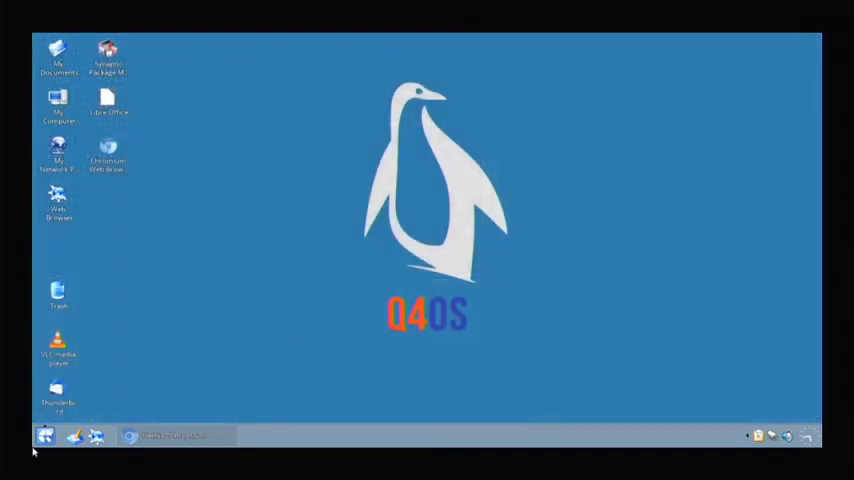
- Launch Chromium Web Browser (Media Edition) from the start menu search
click(33, 450)
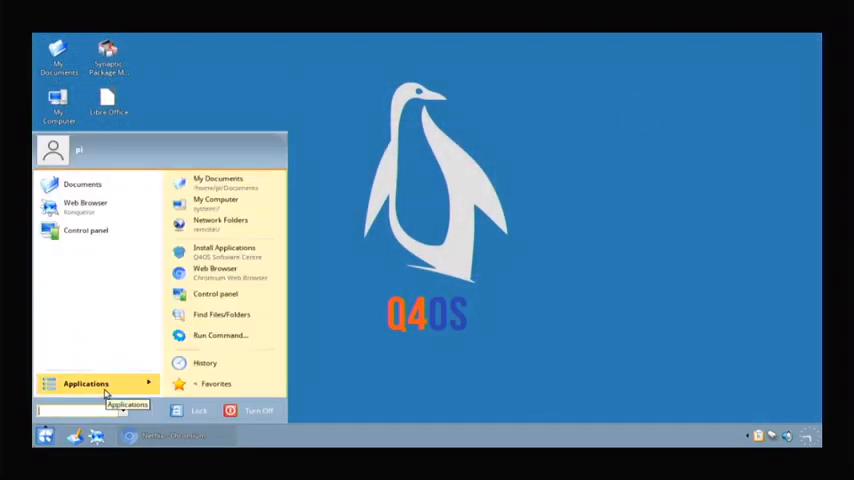
text(chro)
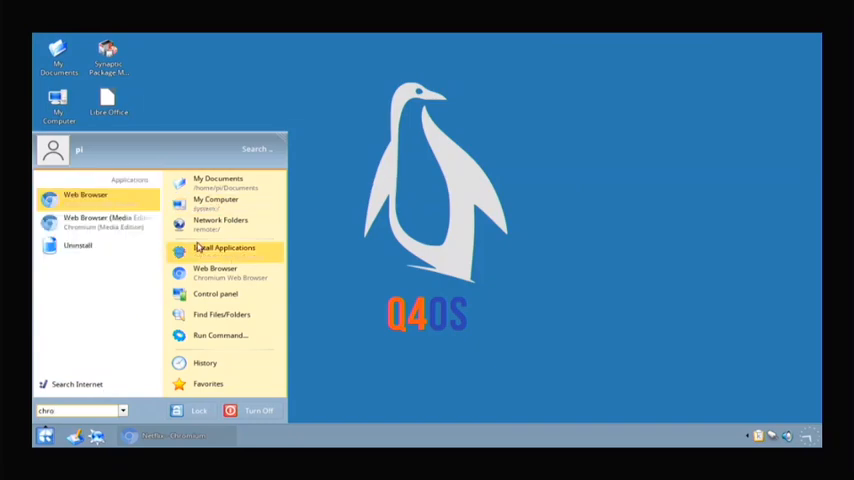
click(135, 436)
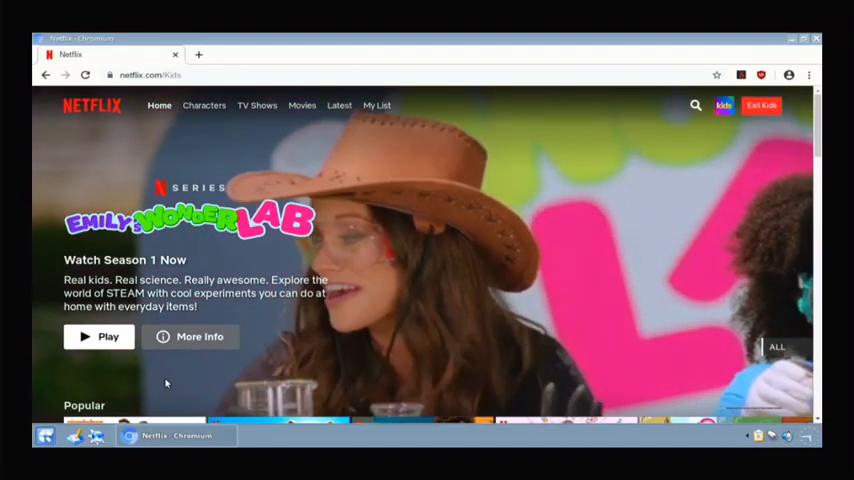
scroll(318, 305, down, 3)
scroll(317, 305, down, 2)
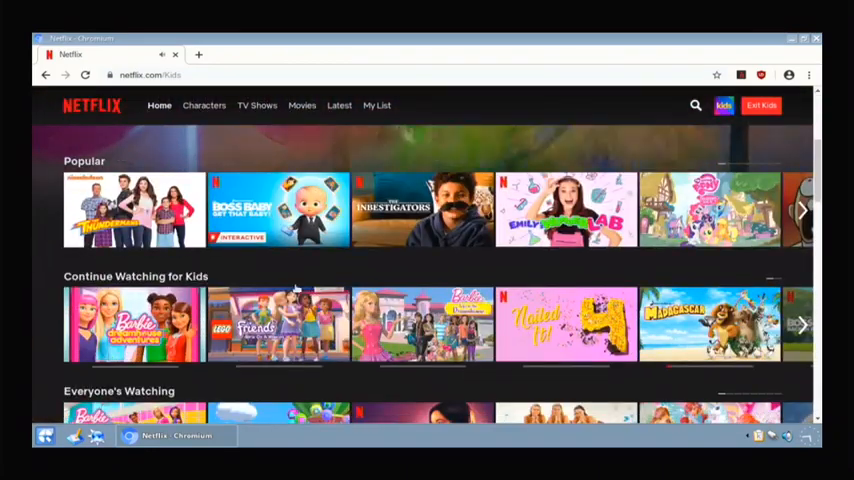
scroll(265, 272, down, 2)
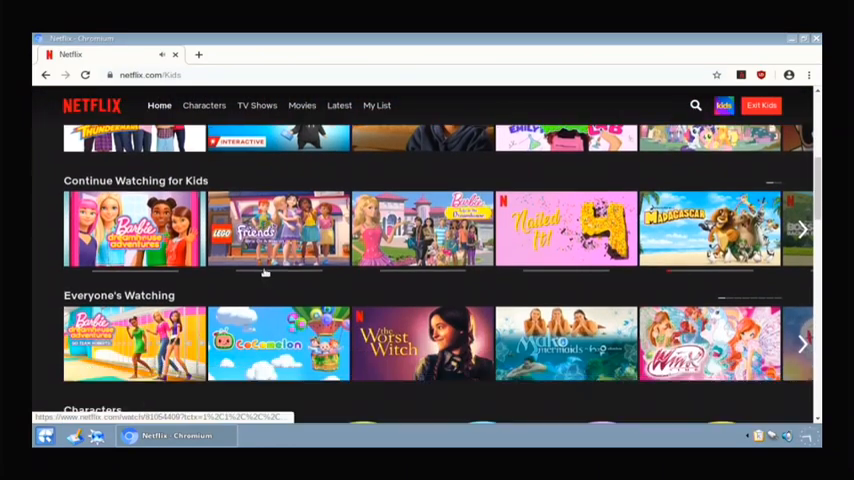
scroll(265, 272, up, 1)
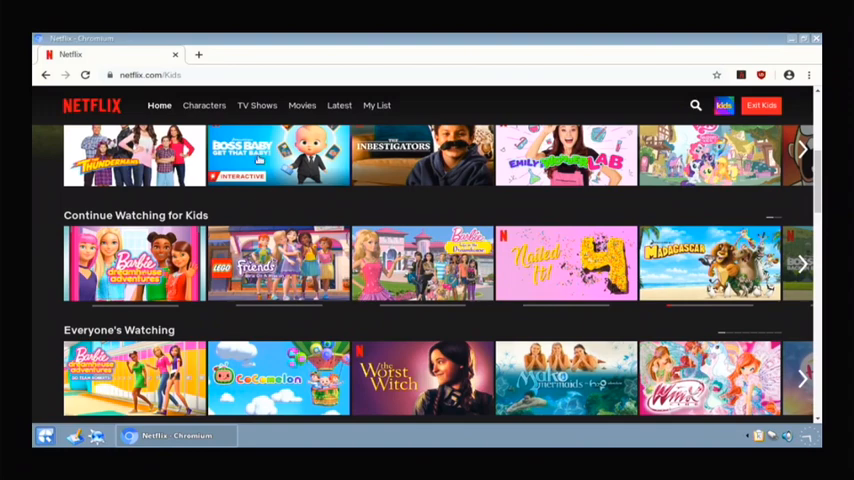
- Play The Boss Baby: Get That Baby! from the Popular row, then pause the episode
mouse_move(278, 155)
click(382, 212)
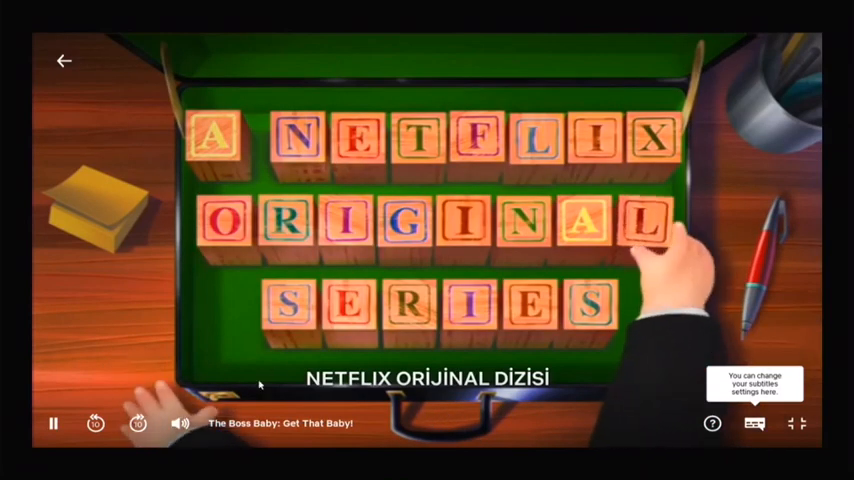
click(361, 350)
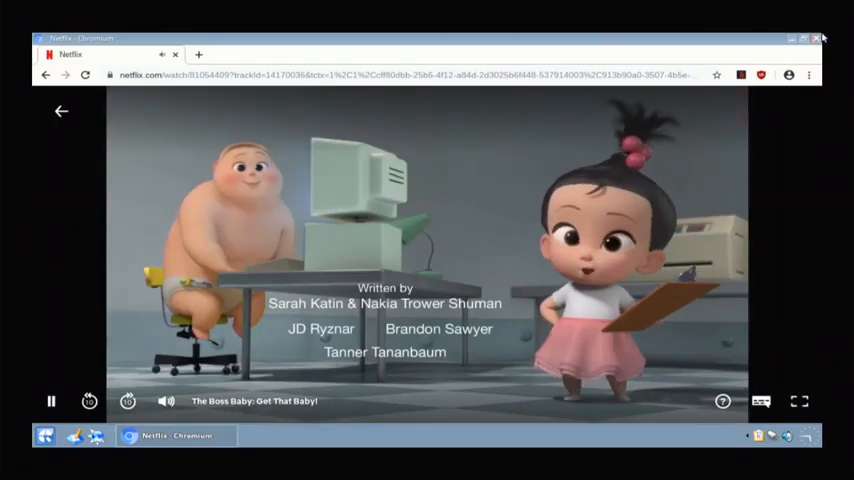
- Close the Netflix browser window and dismiss a start-menu search that finds no matches
click(816, 38)
click(45, 435)
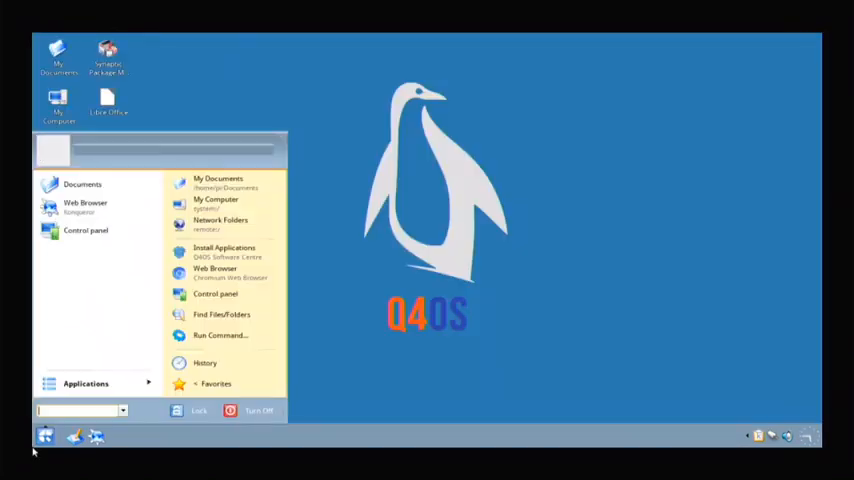
text(r)
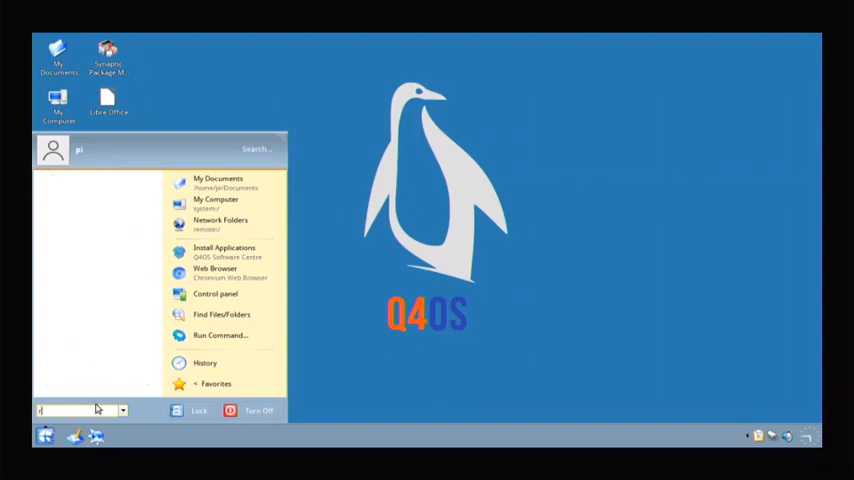
text(e)
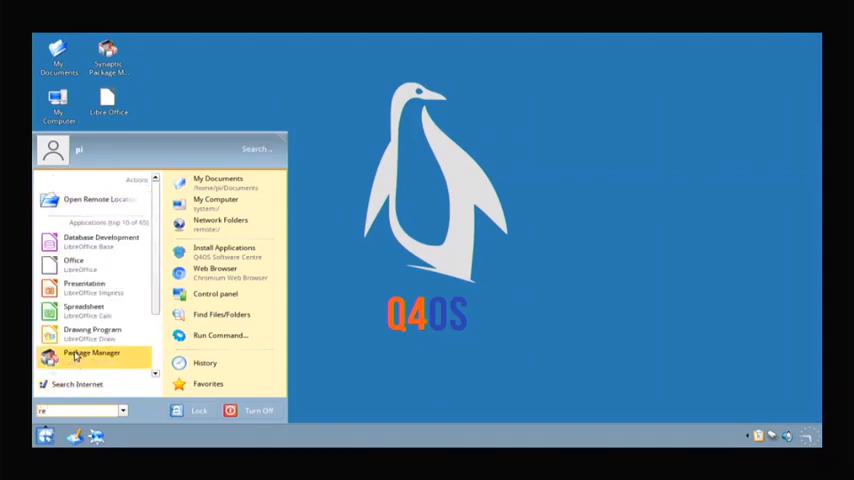
text(vol)
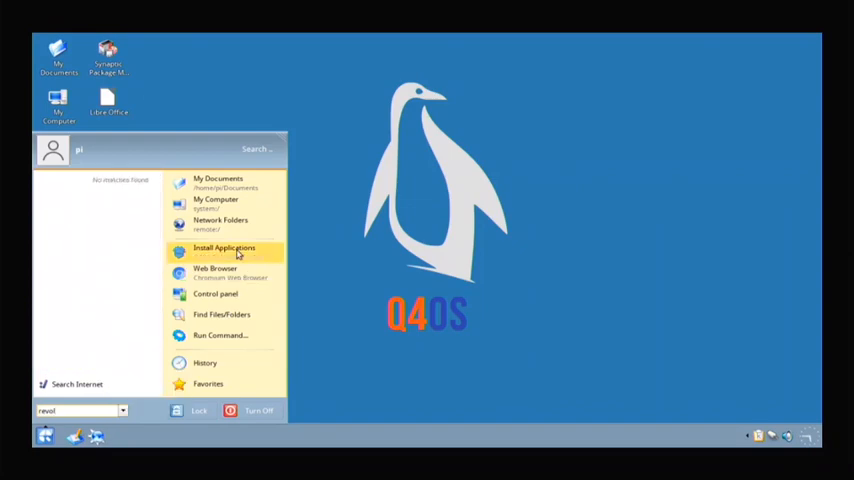
key(Escape)
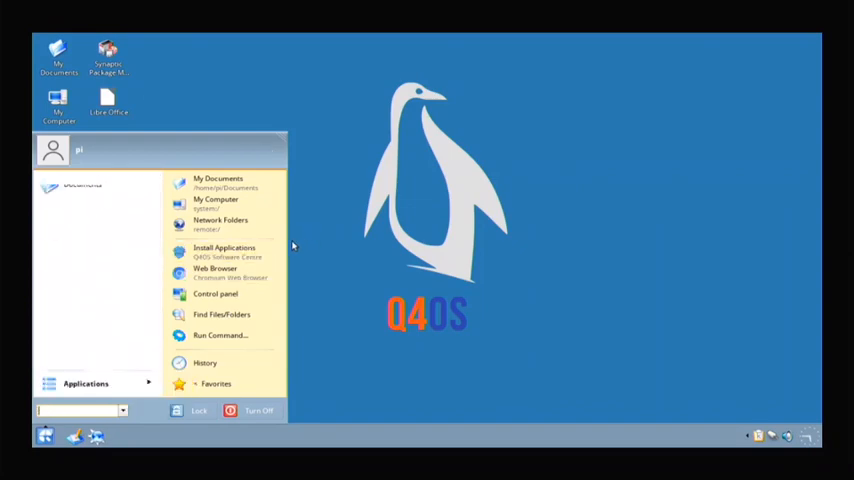
key(Escape)
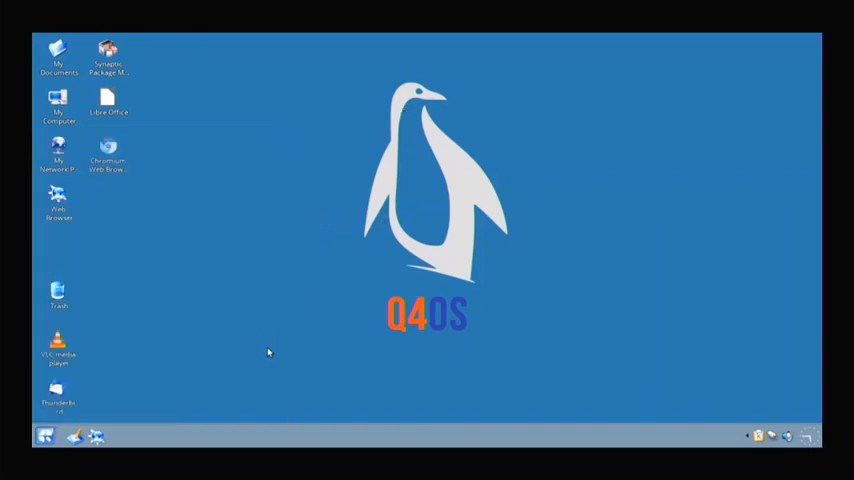
- Install gparted via 'sudo apt install gparted' in Konsole, answering y, then minimize the window
click(45, 438)
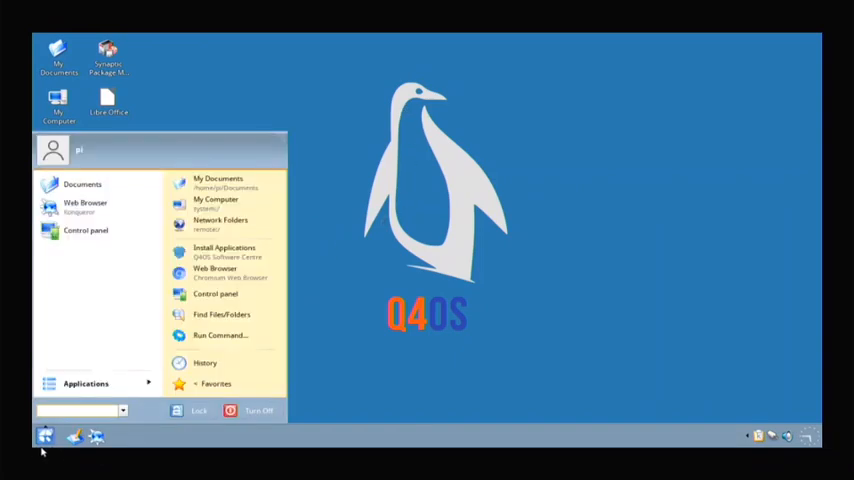
text(termi)
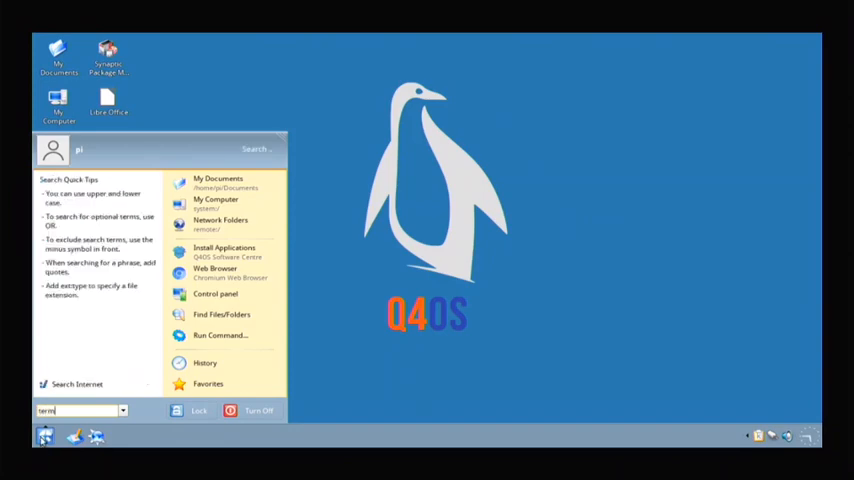
text(n)
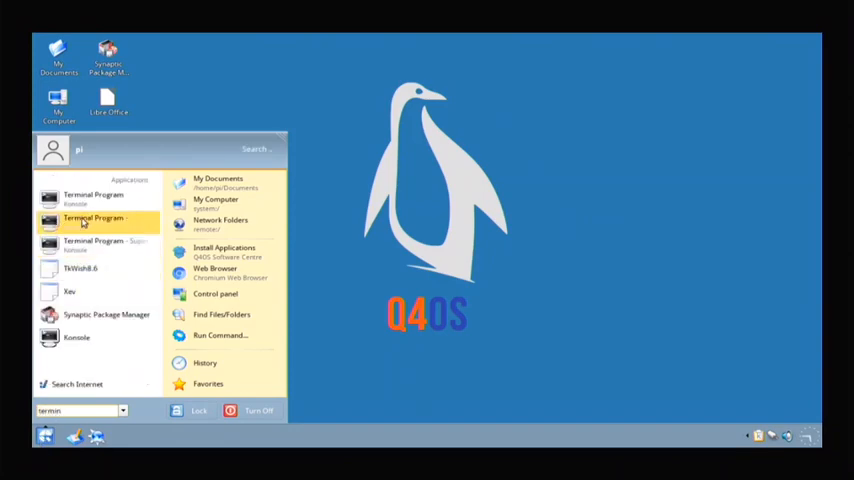
click(102, 208)
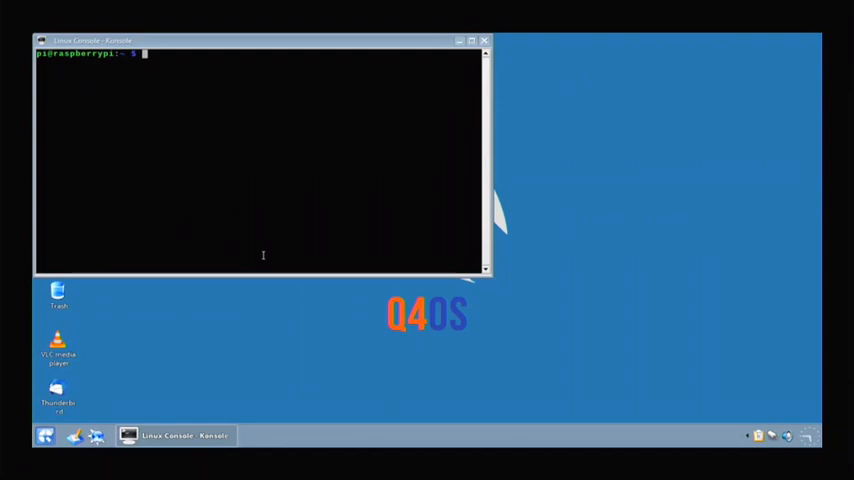
text(sudo apt)
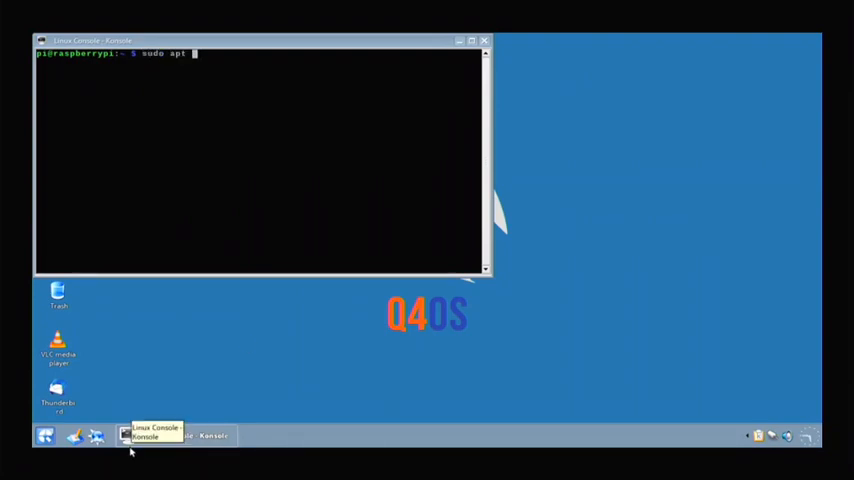
text( gparted)
key(Return)
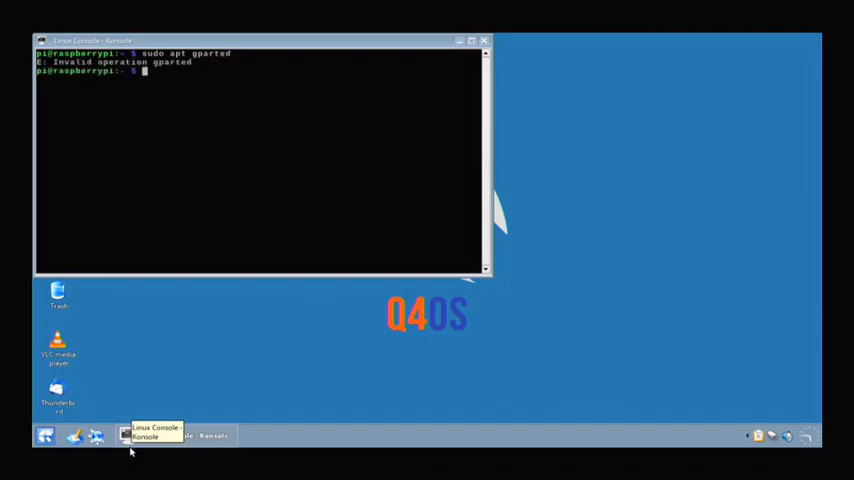
text(sudo apt)
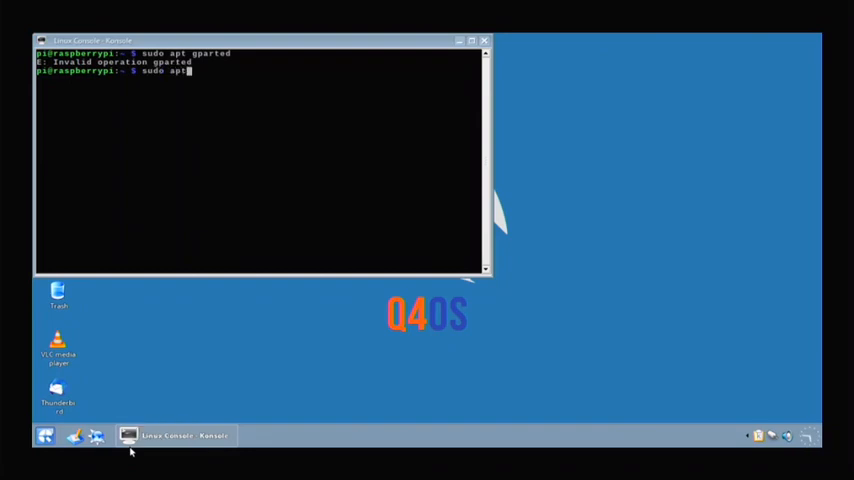
text( install gp)
text(arted)
key(Return)
text(y)
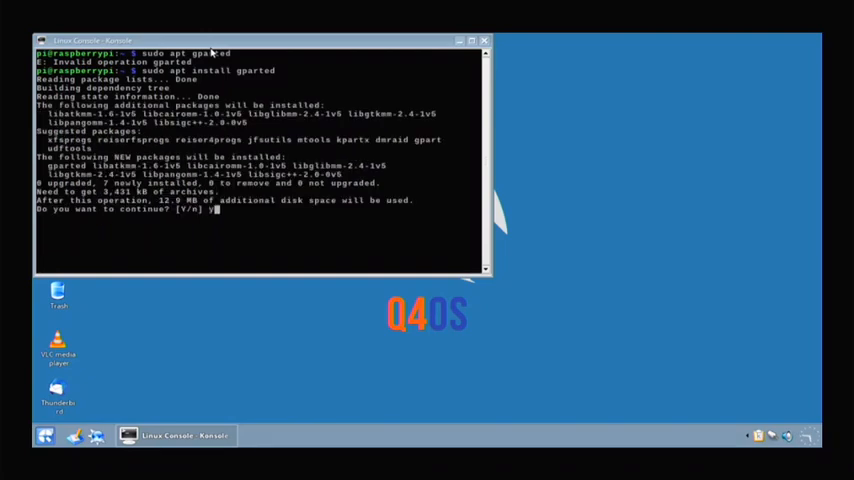
key(Return)
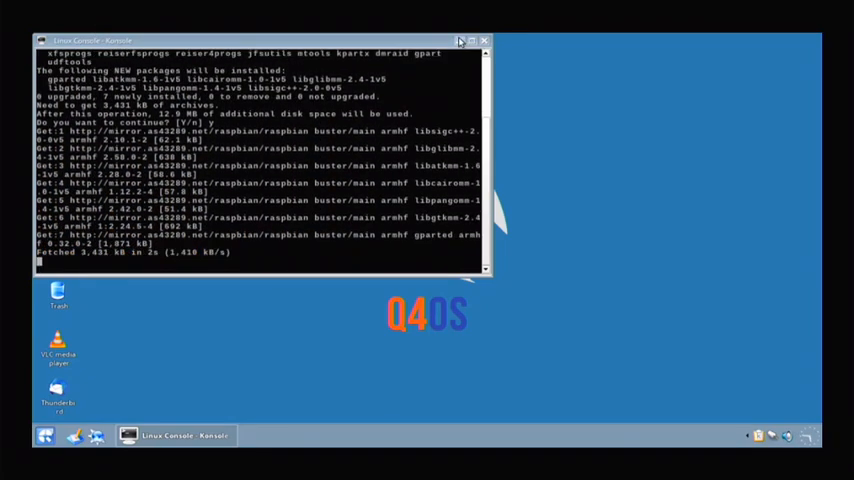
click(461, 41)
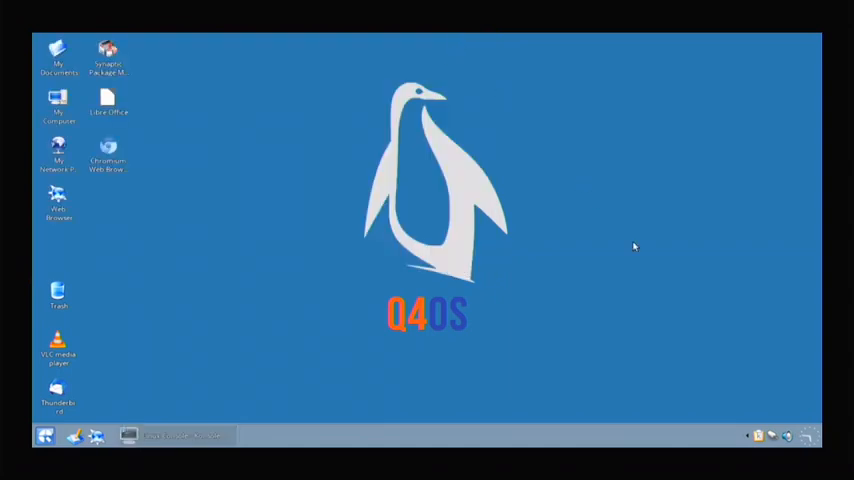